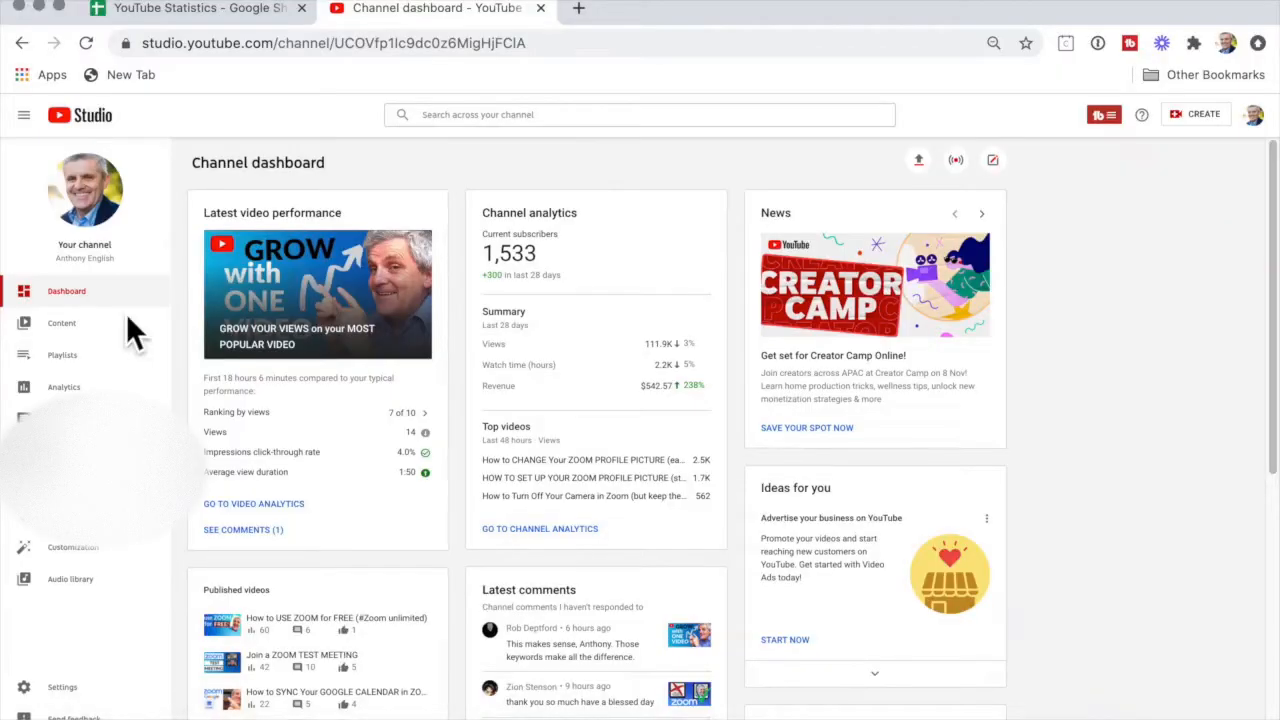
Open the channel analytics' revenue report and inspect the daily estimated revenue graph for the last 28 days.
click(88, 401)
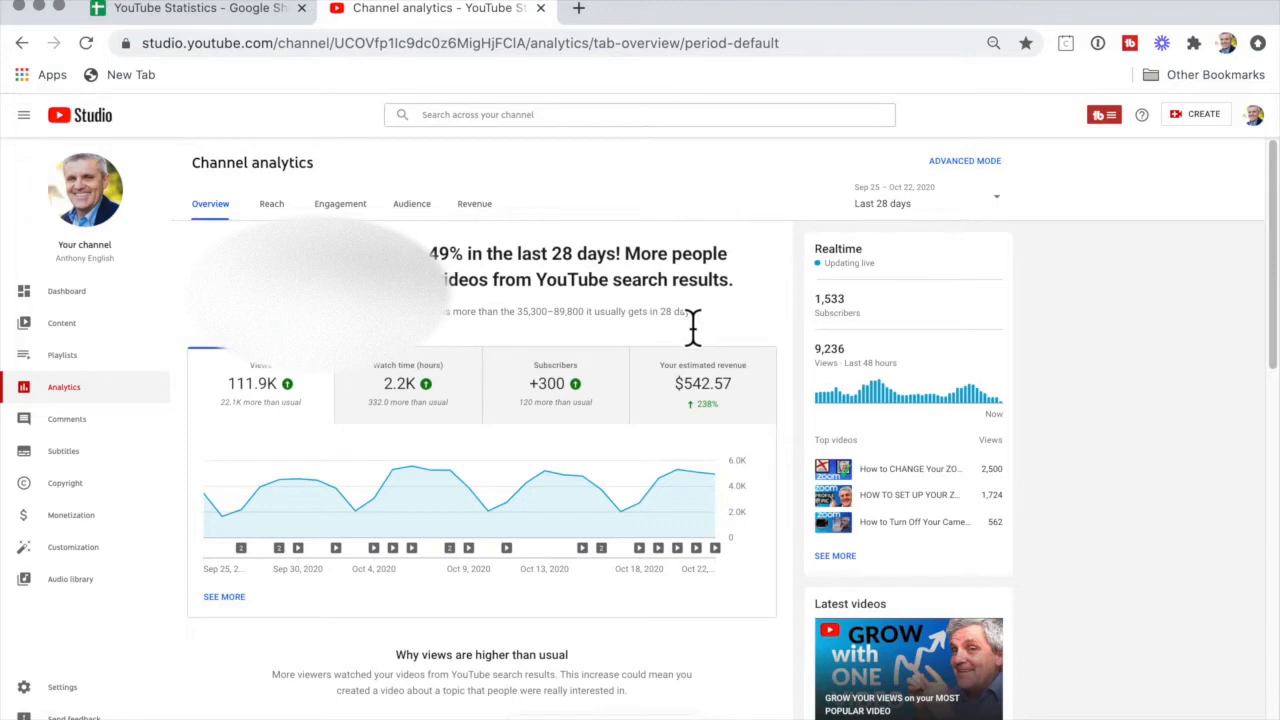
click(490, 219)
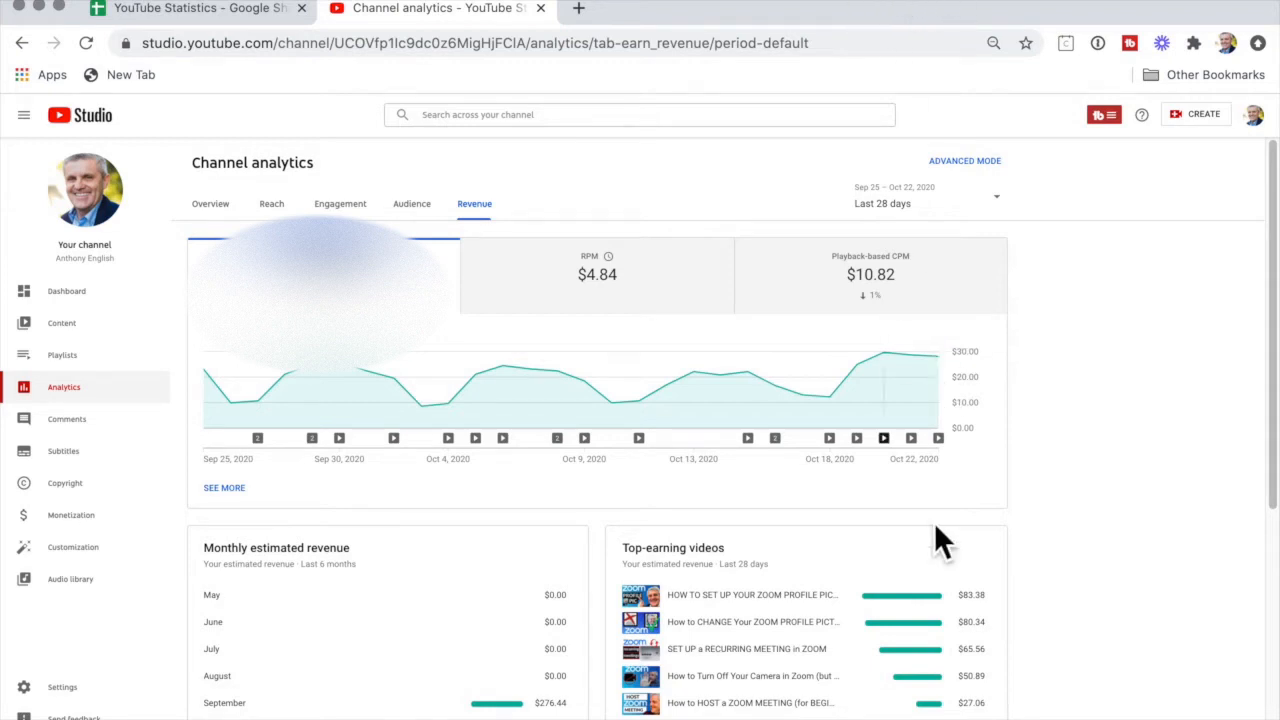
mouse_move(940, 370)
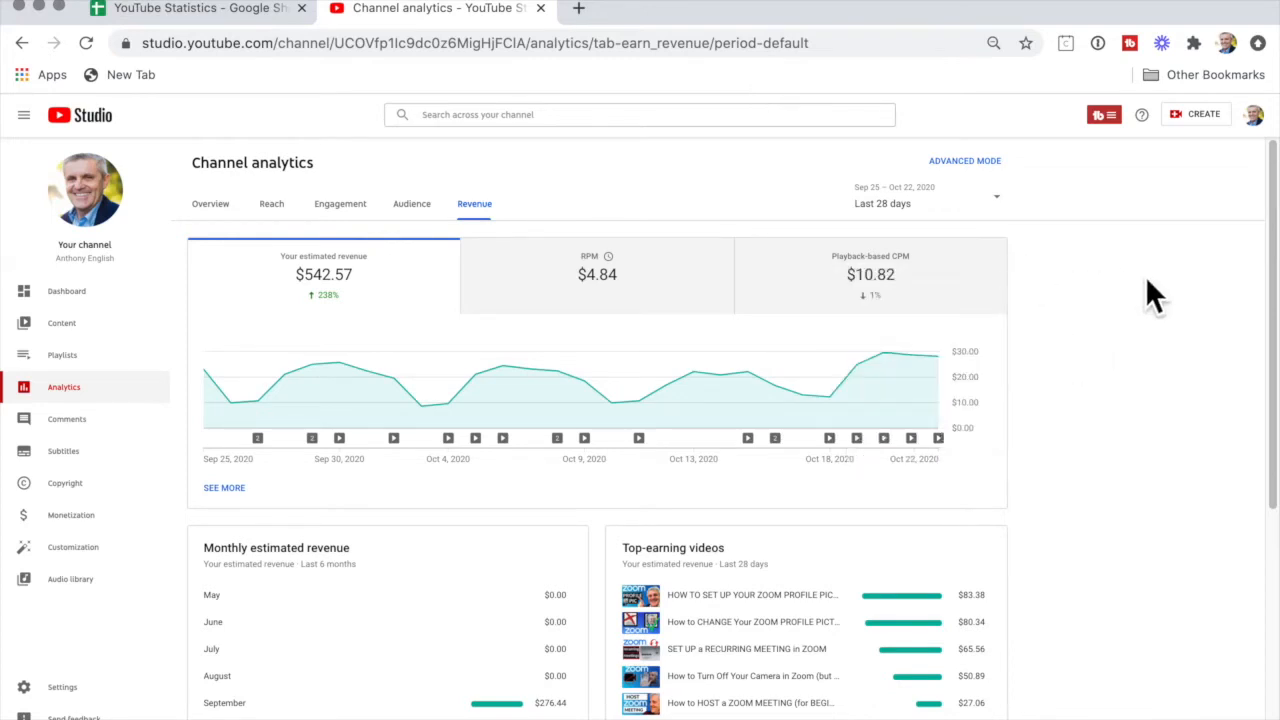
mouse_move(831, 390)
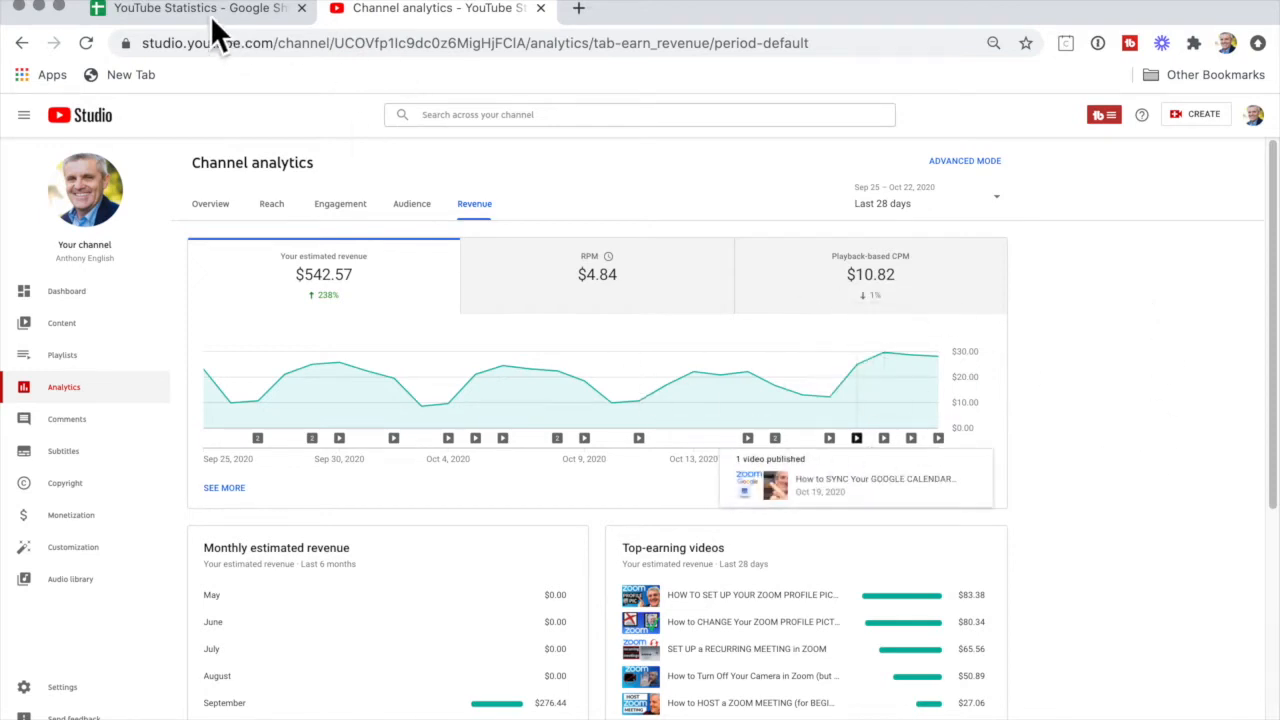
Switch to the YouTube Statistics spreadsheet in Google Sheets and view the October 2020 and September 2020 sheets, ending on September.
click(180, 15)
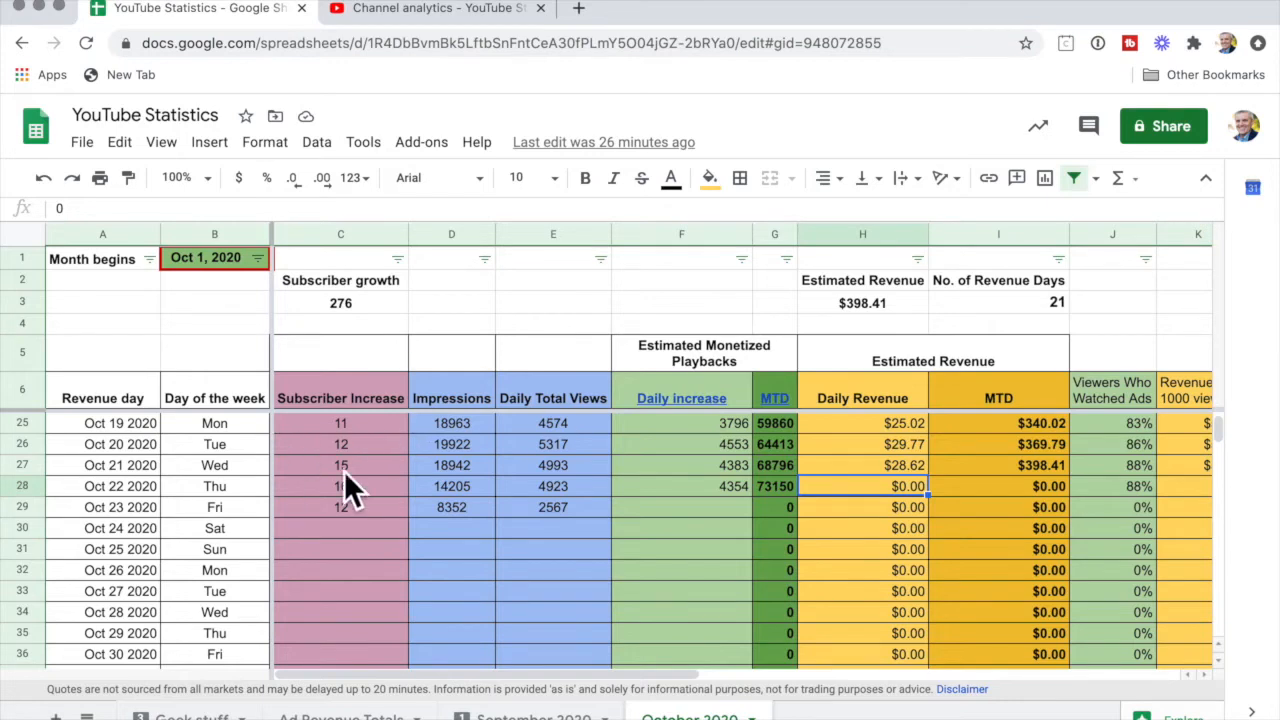
scroll(344, 471, up, 5)
scroll(107, 442, up, 2)
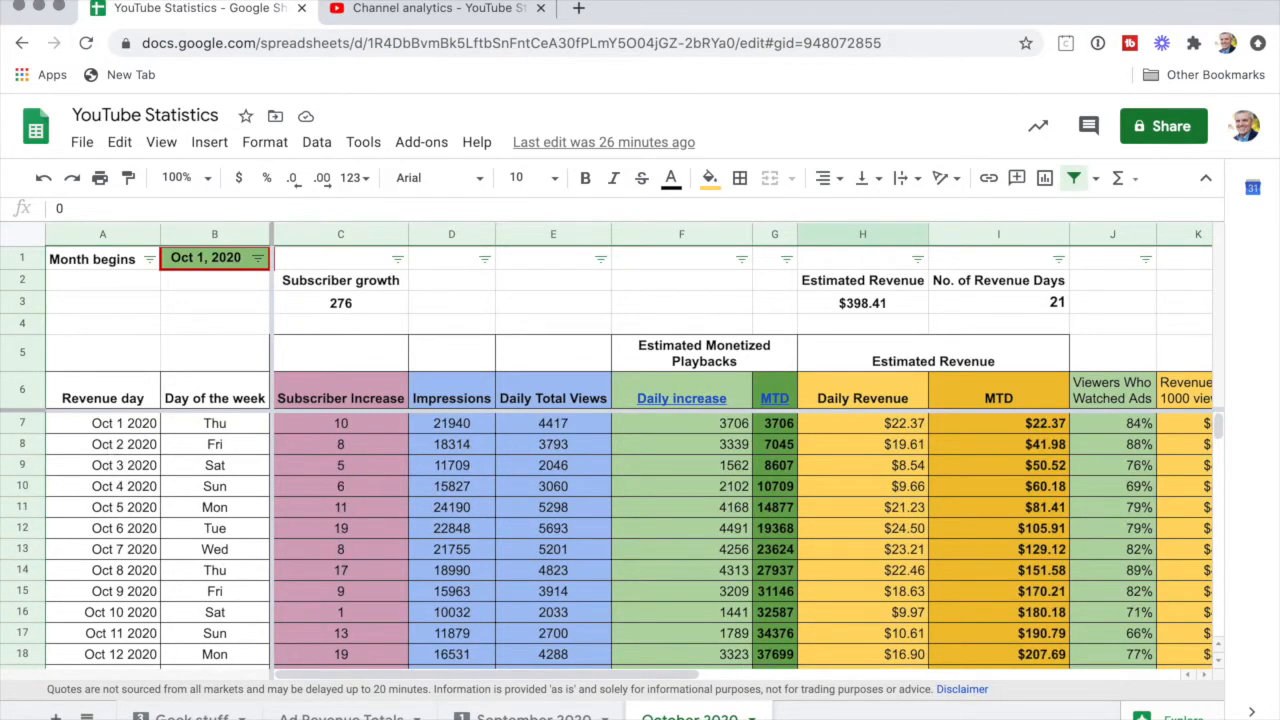
click(533, 716)
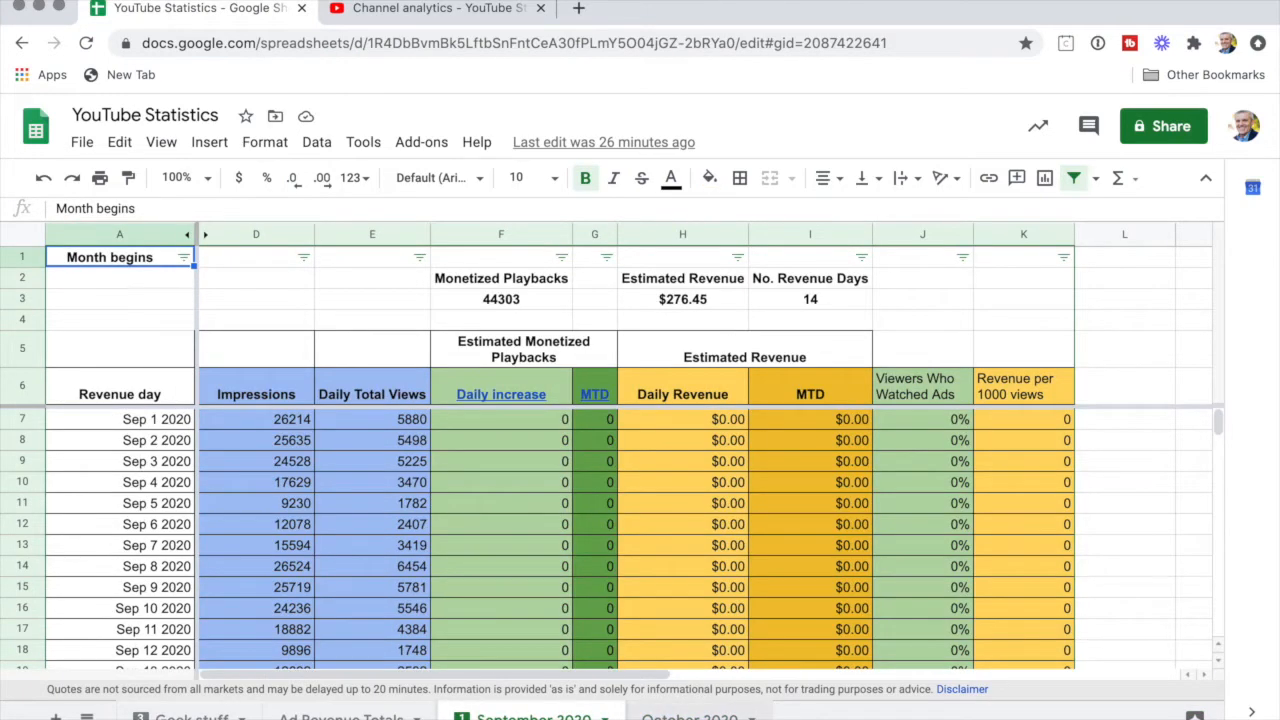
click(690, 717)
click(533, 717)
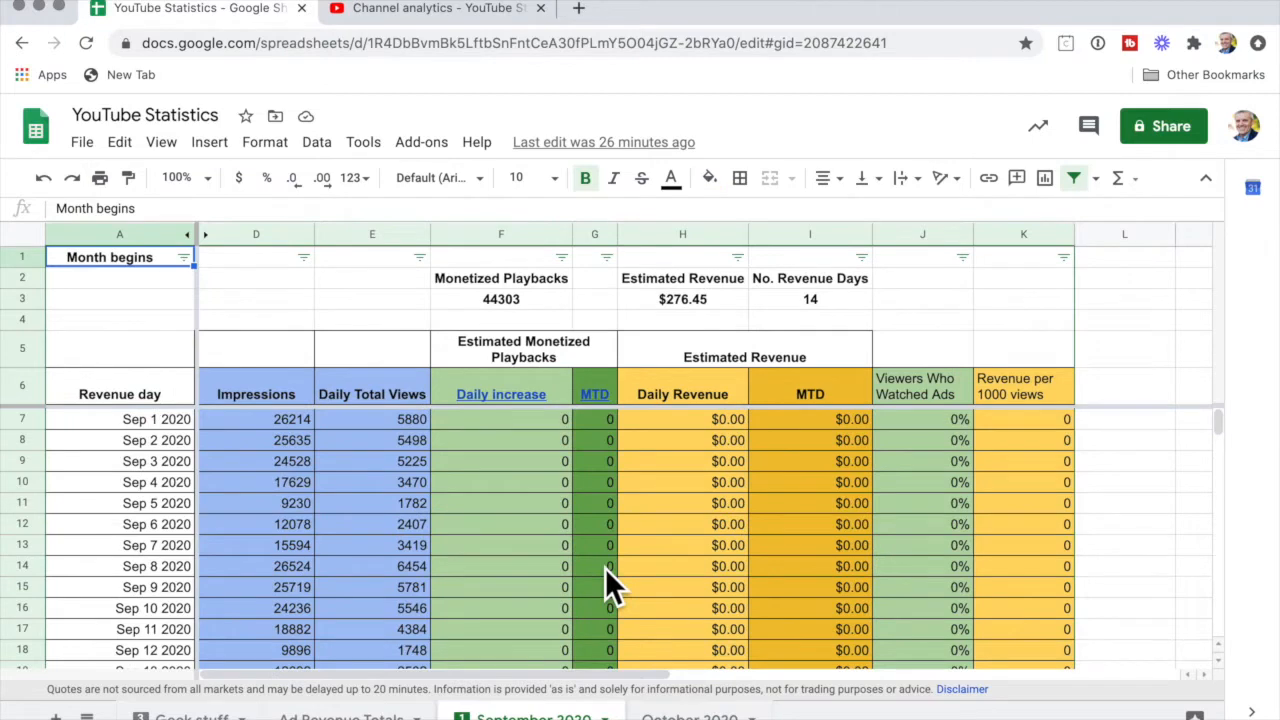
Go through the September sheet's daily revenue cells from Sep 17 to Sep 21.
scroll(605, 568, up, 1)
scroll(548, 616, down, 5)
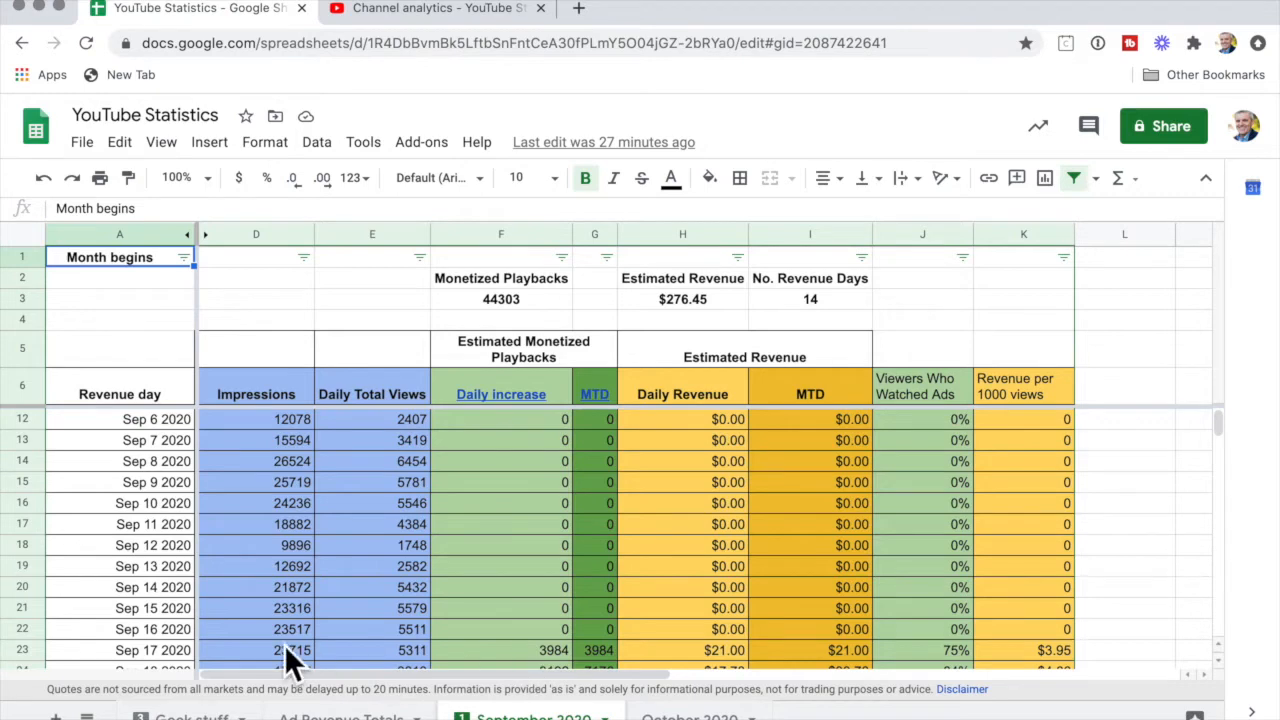
click(701, 657)
scroll(701, 657, down, 3)
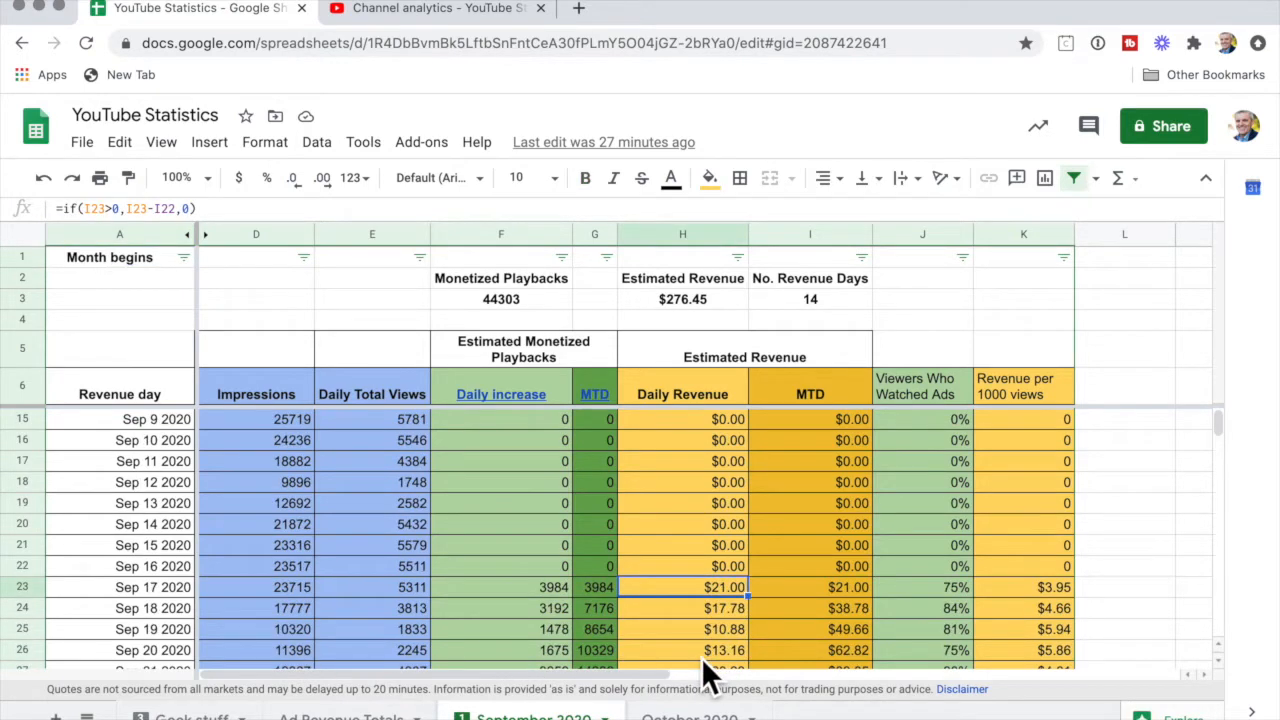
scroll(701, 657, down, 1)
scroll(701, 657, down, 1)
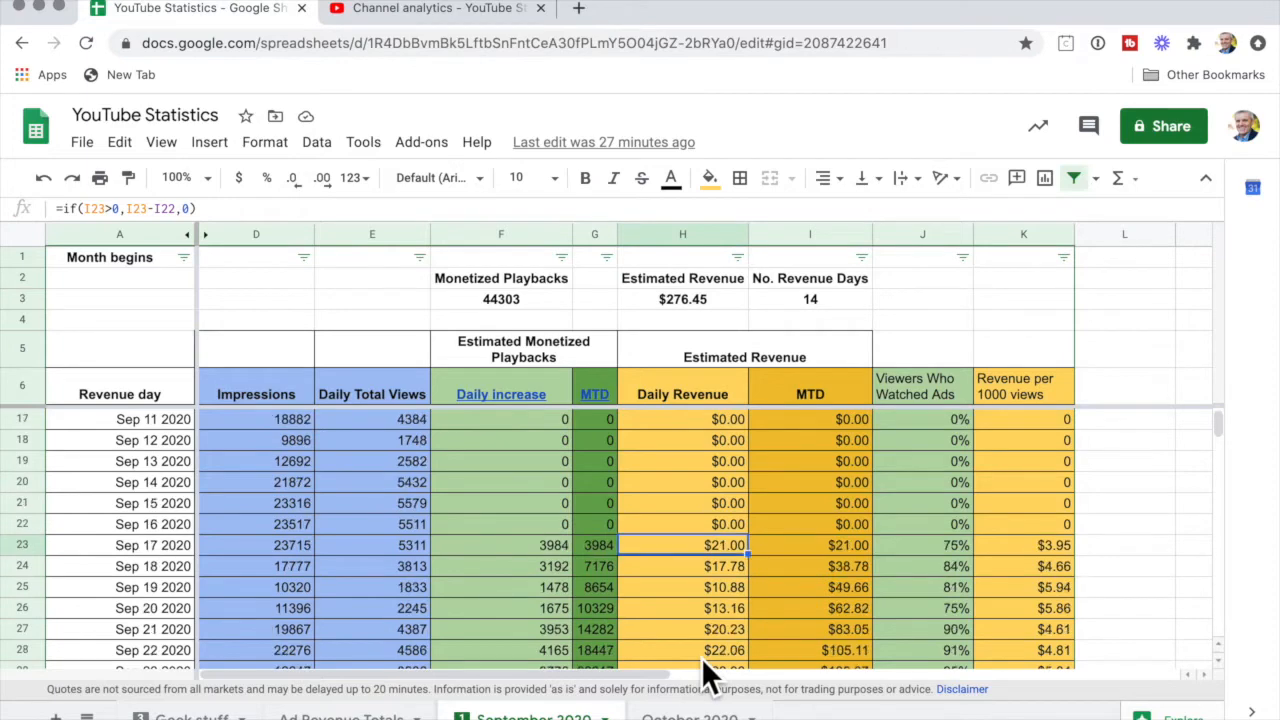
click(724, 569)
key(Down)
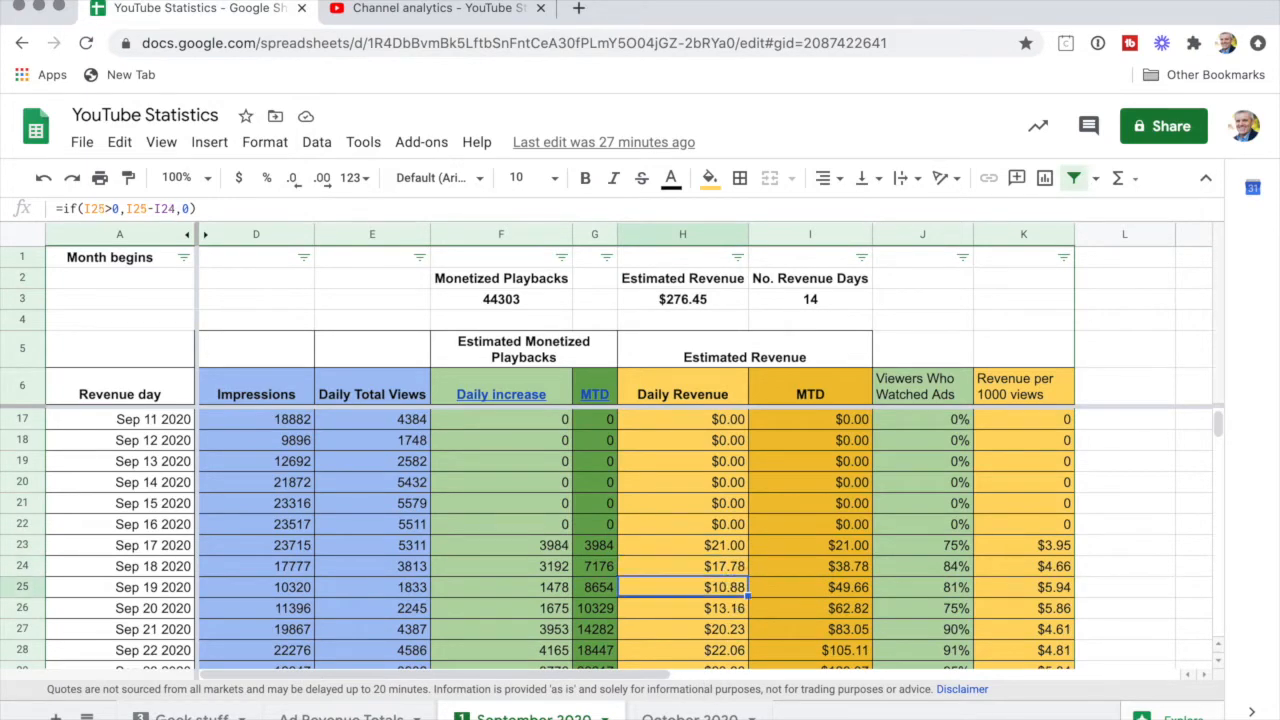
key(Down)
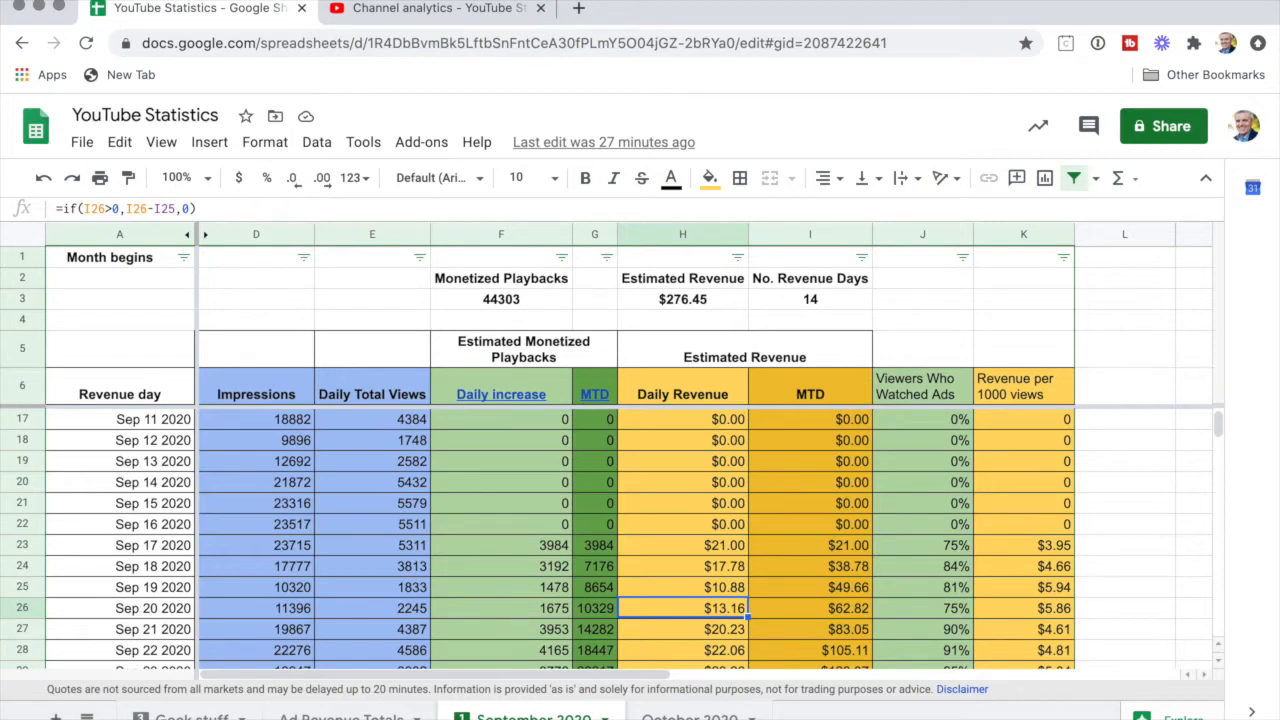
key(Down)
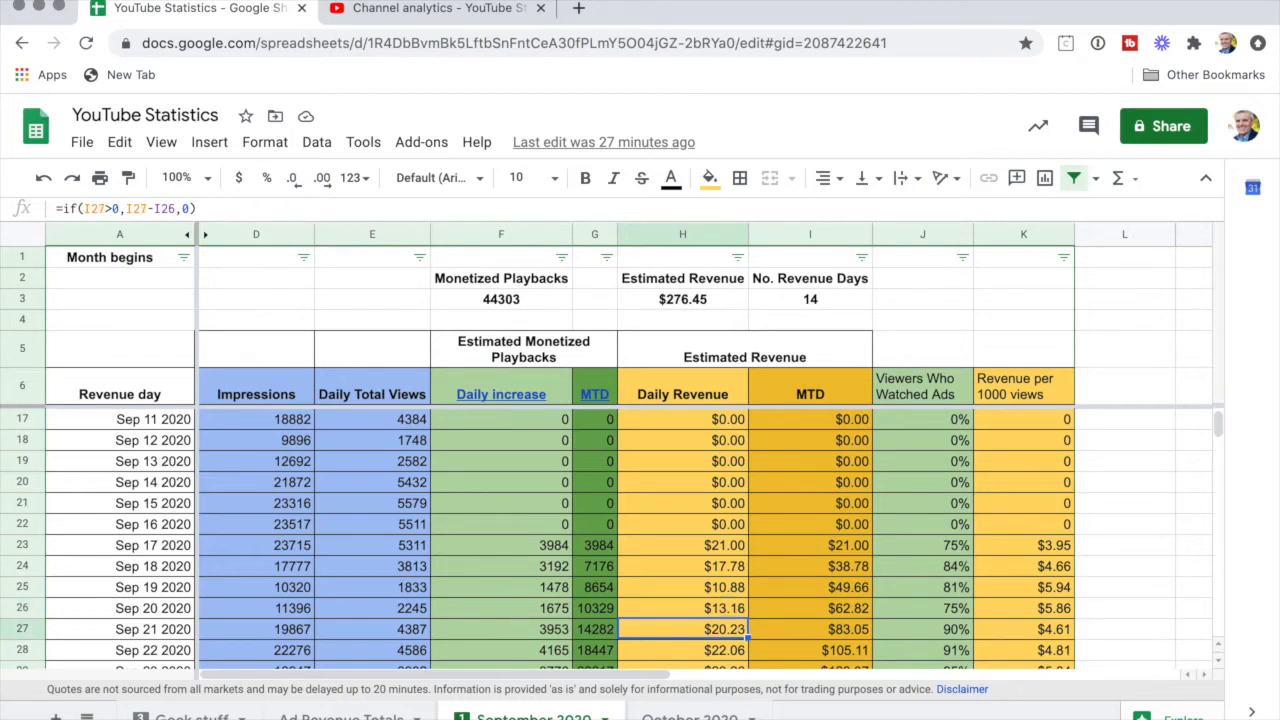
Check the daily revenue for Sep 26 and the total estimated revenue cell for September.
scroll(720, 616, down, 3)
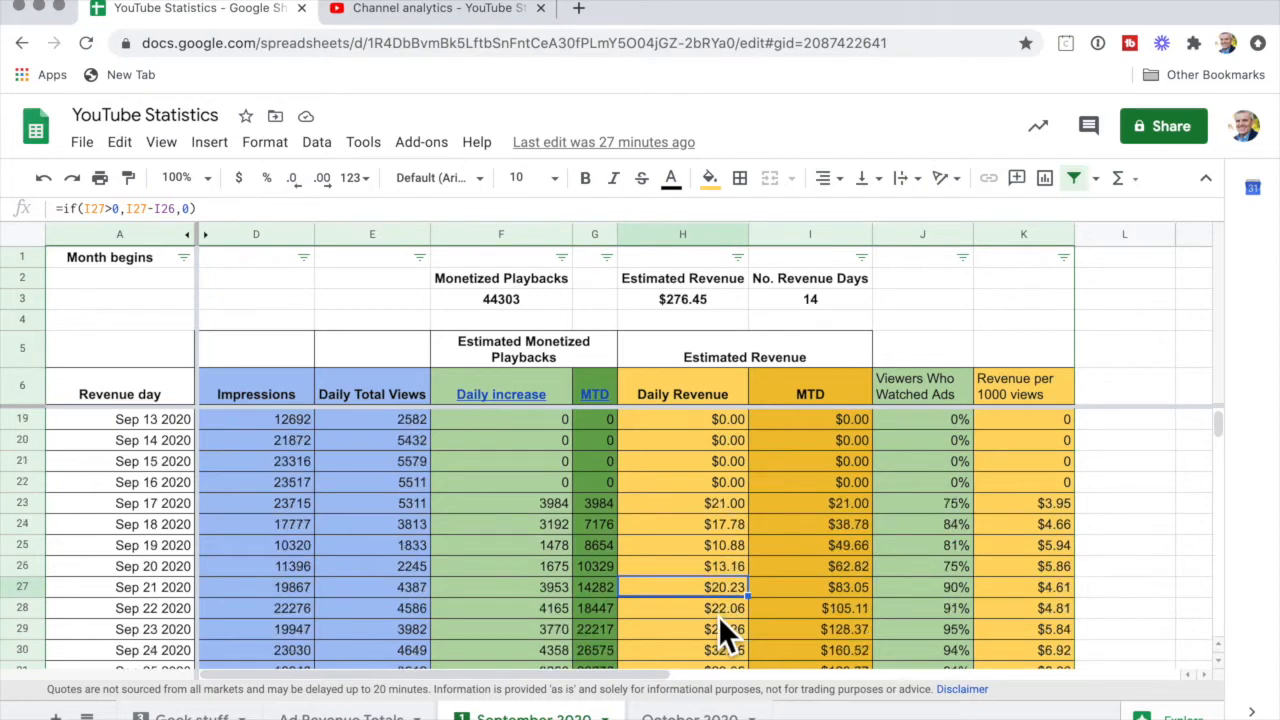
scroll(718, 616, down, 4)
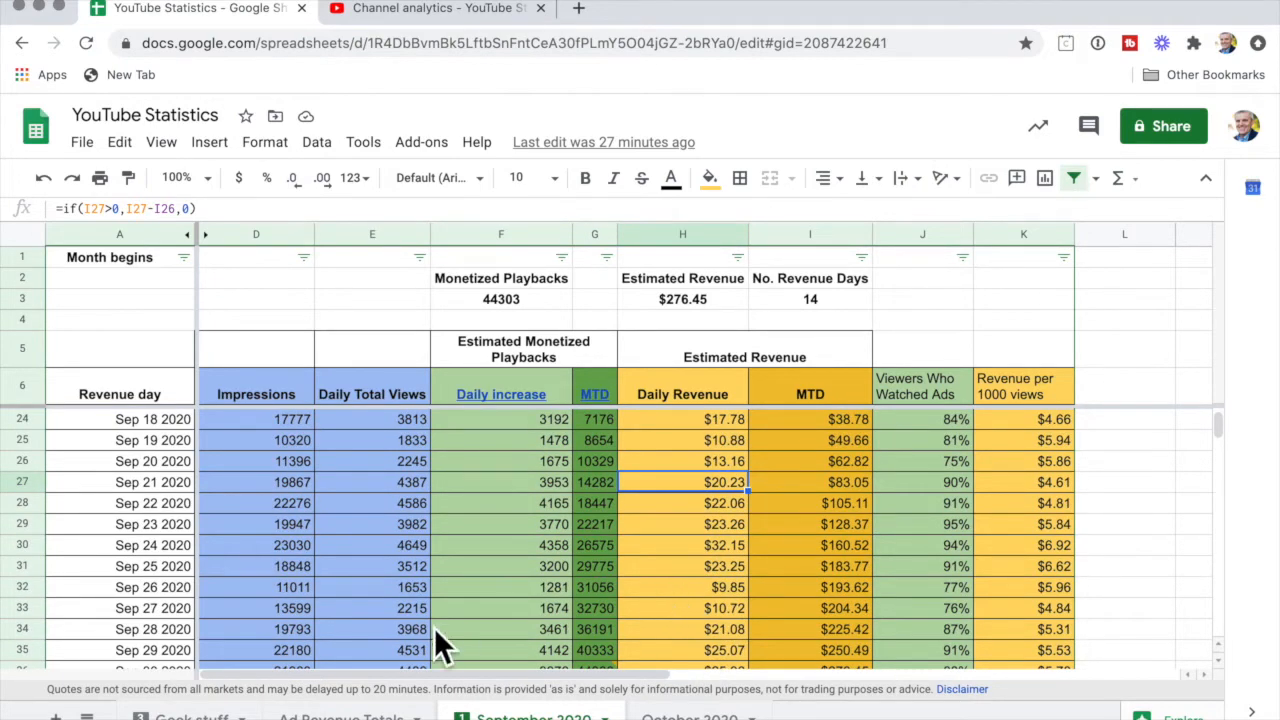
click(140, 593)
click(729, 594)
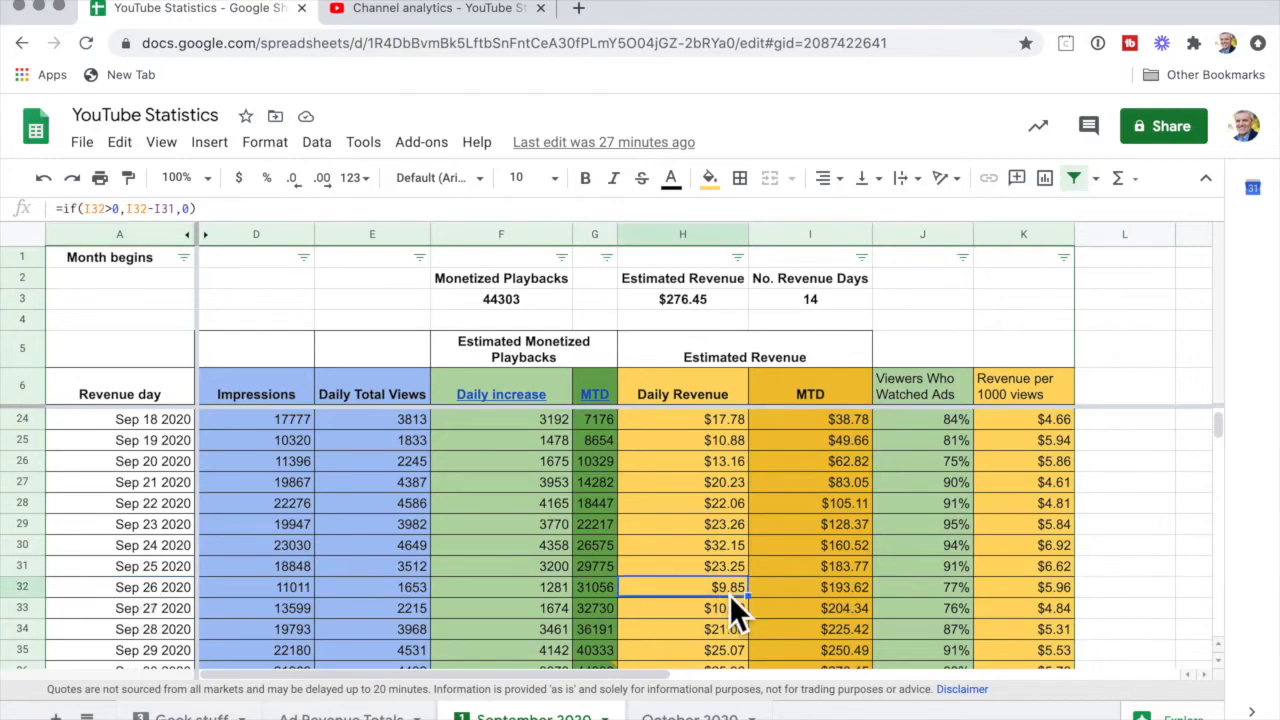
scroll(729, 594, down, 3)
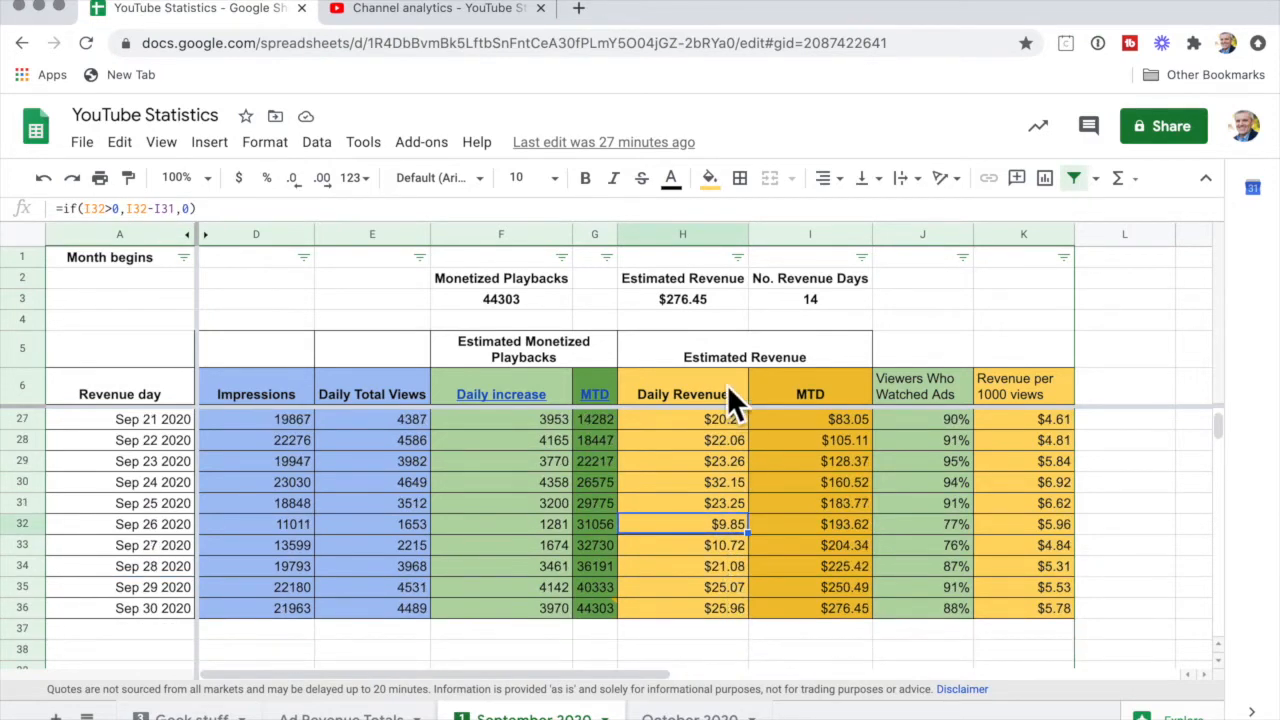
click(698, 308)
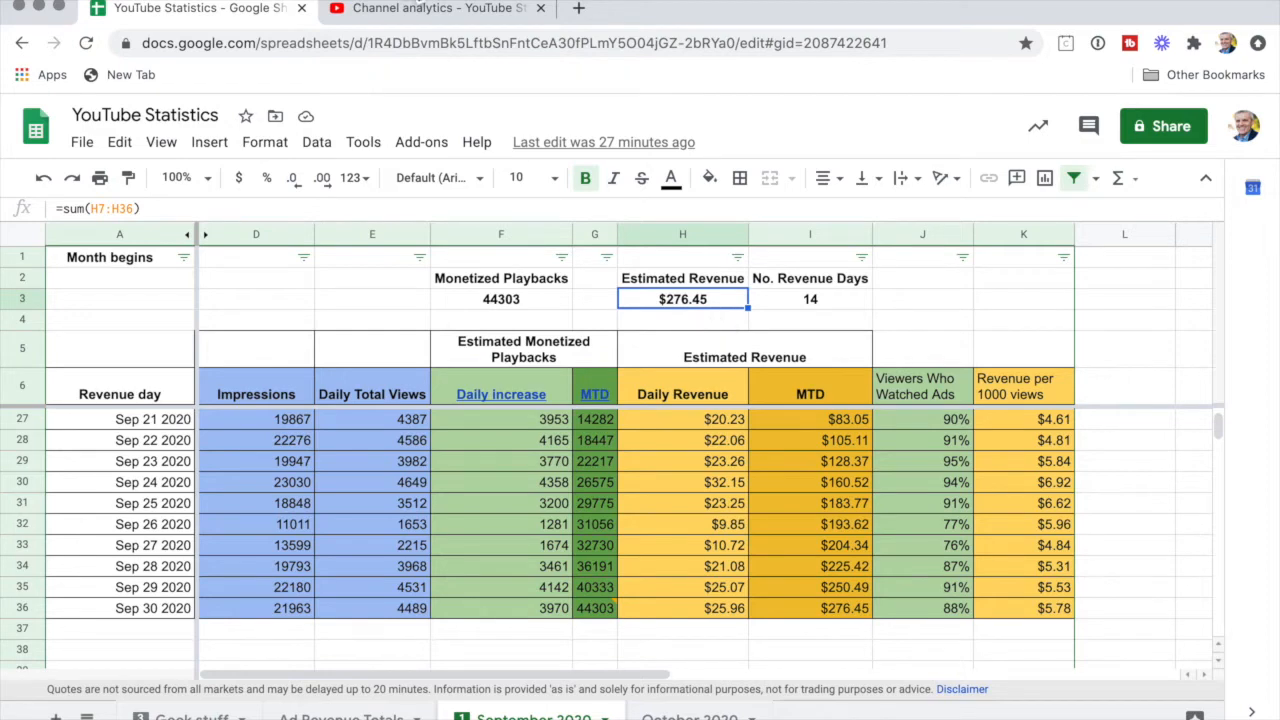
Switch to YouTube Studio, set the revenue report's period to September, and review the revenue graph and top-earning videos.
click(445, 22)
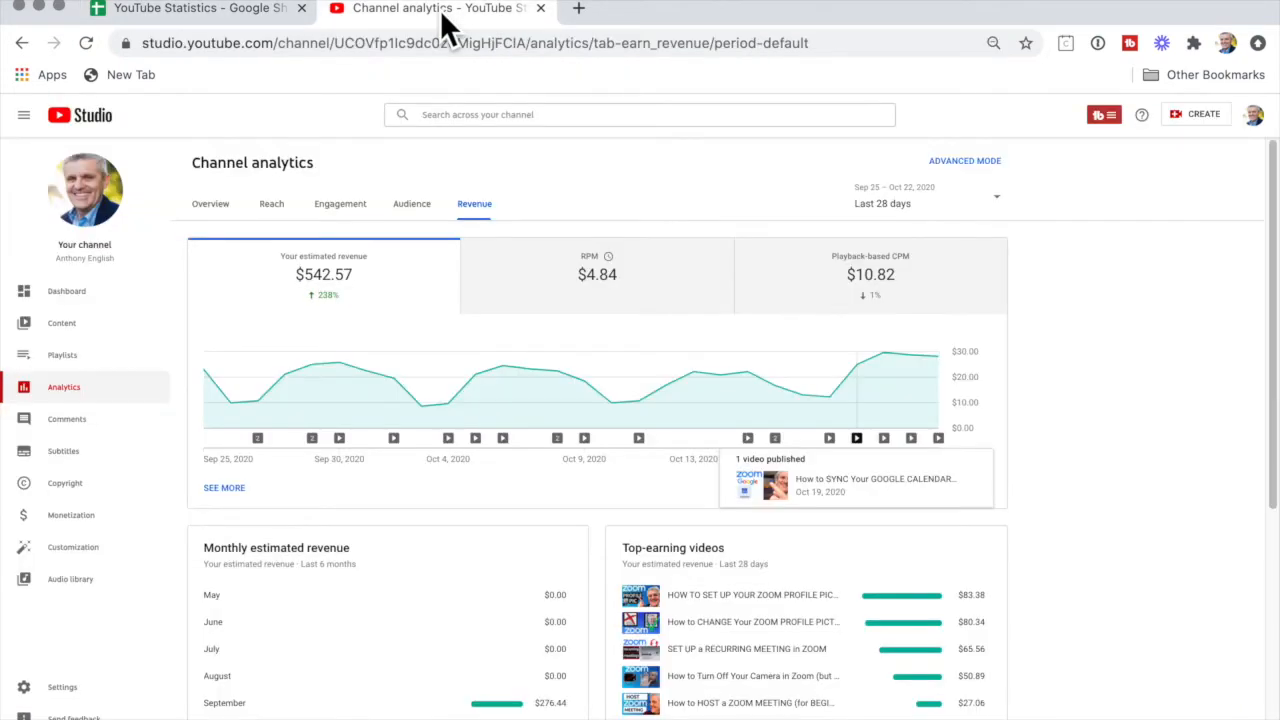
click(1018, 218)
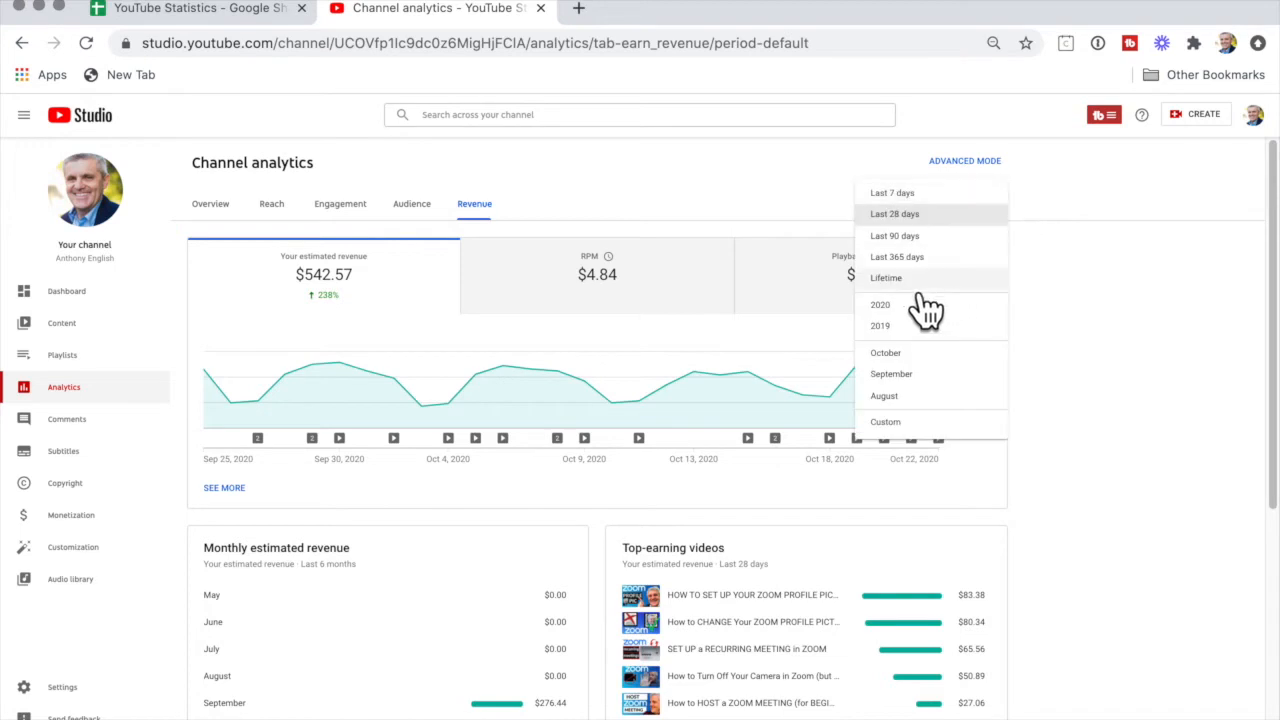
click(924, 384)
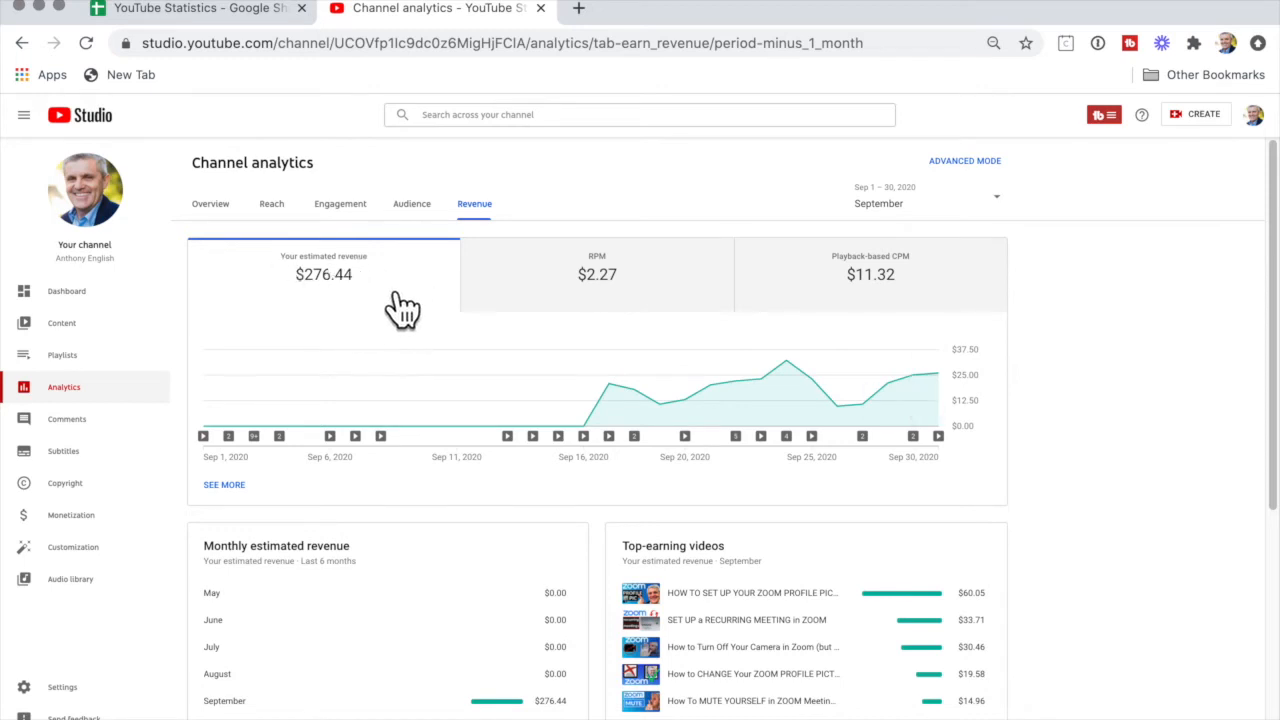
mouse_move(369, 294)
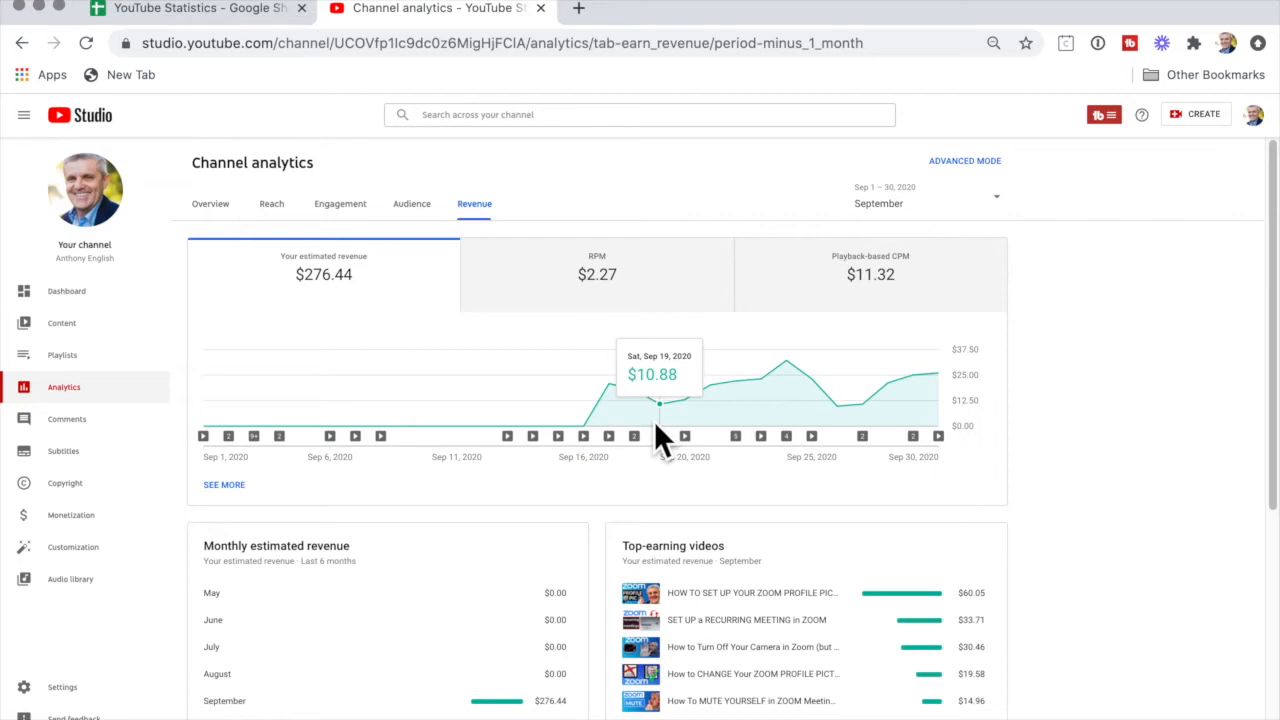
scroll(654, 420, down, 3)
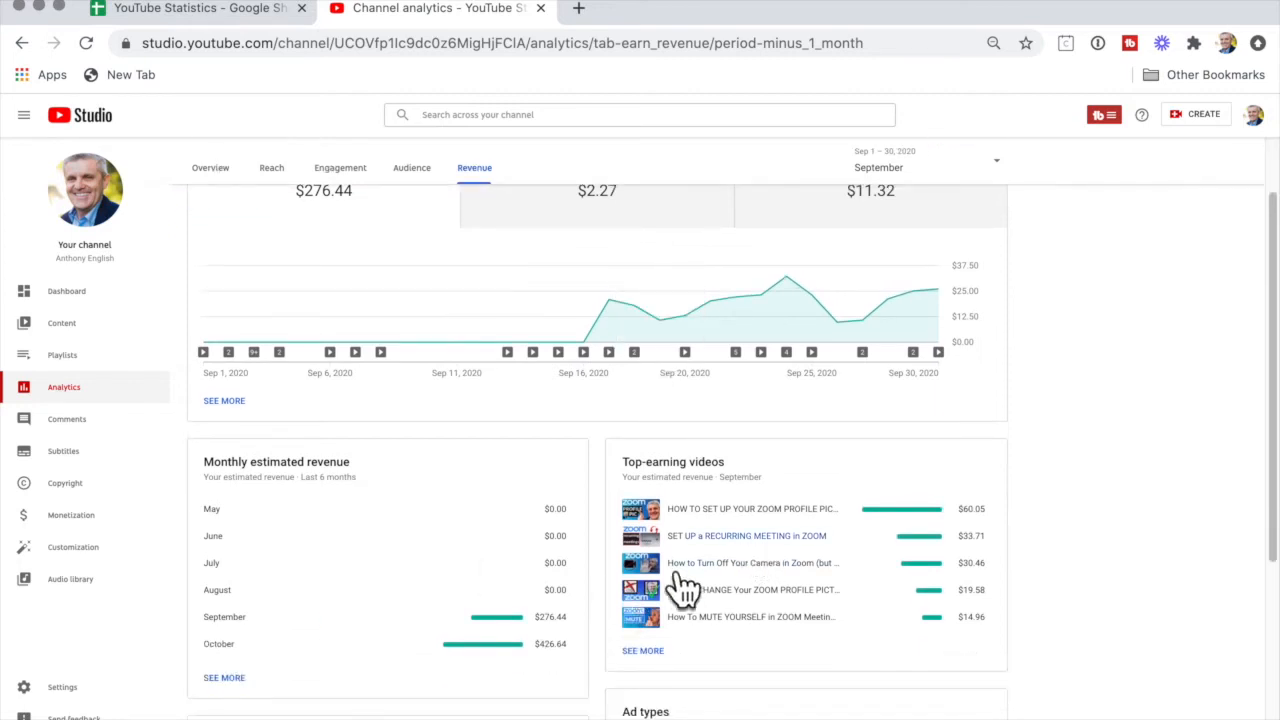
scroll(755, 445, up, 3)
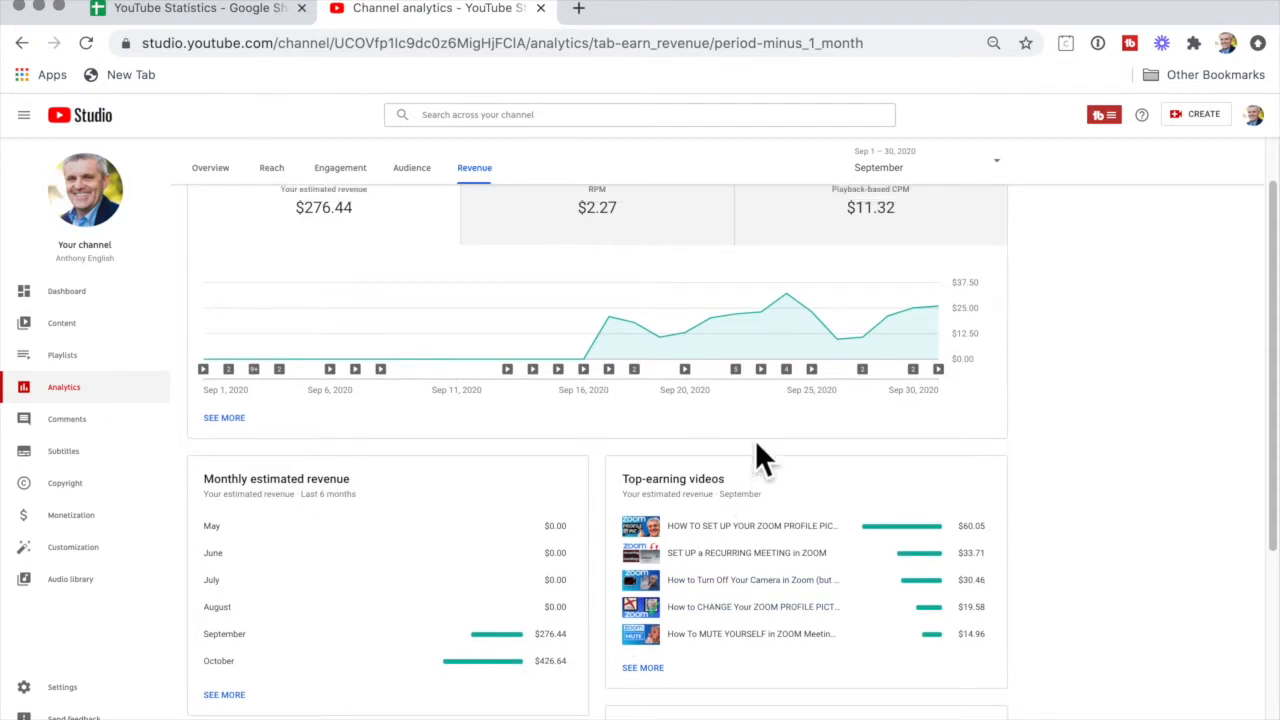
Show the revenue report for October, and return to the channel dashboard.
click(998, 198)
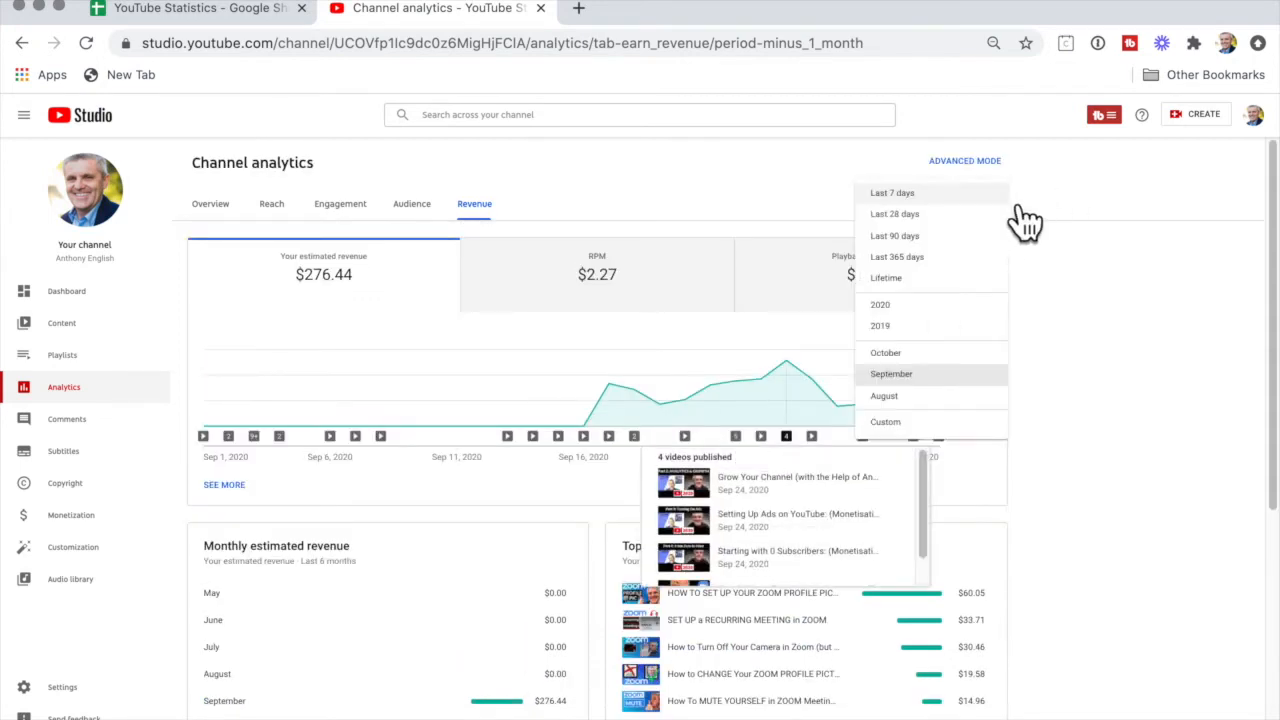
click(899, 354)
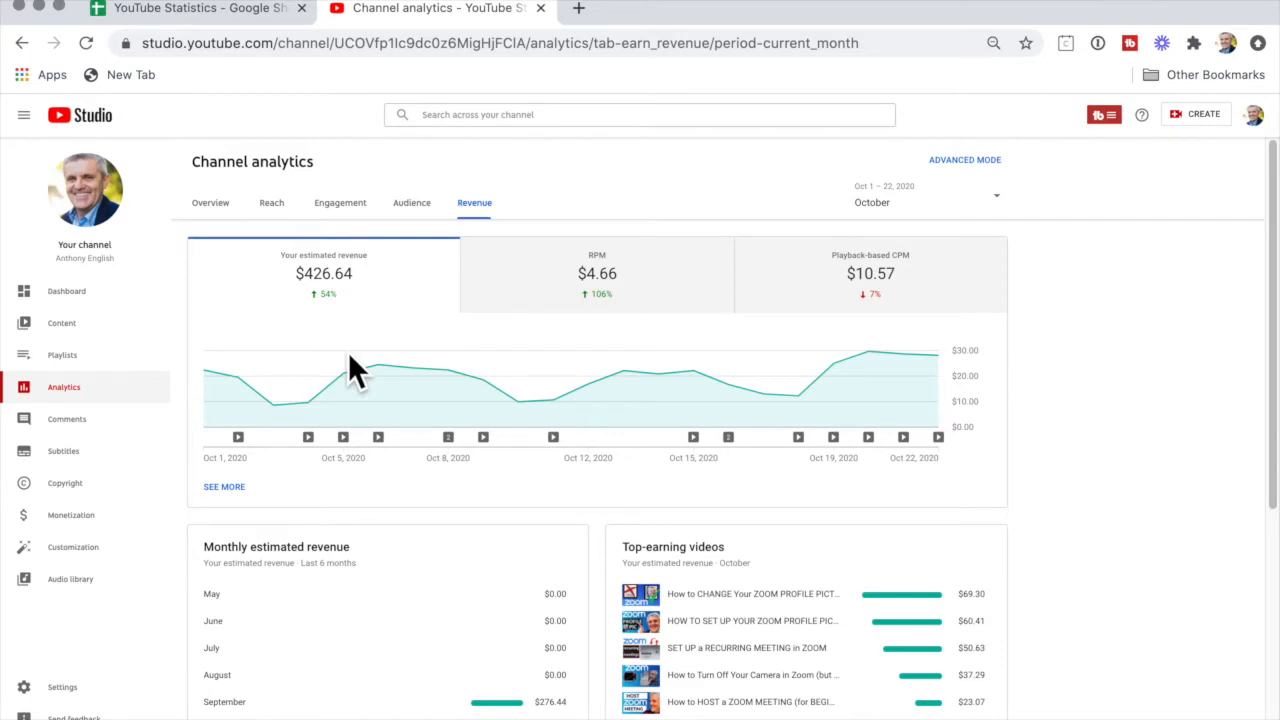
click(84, 299)
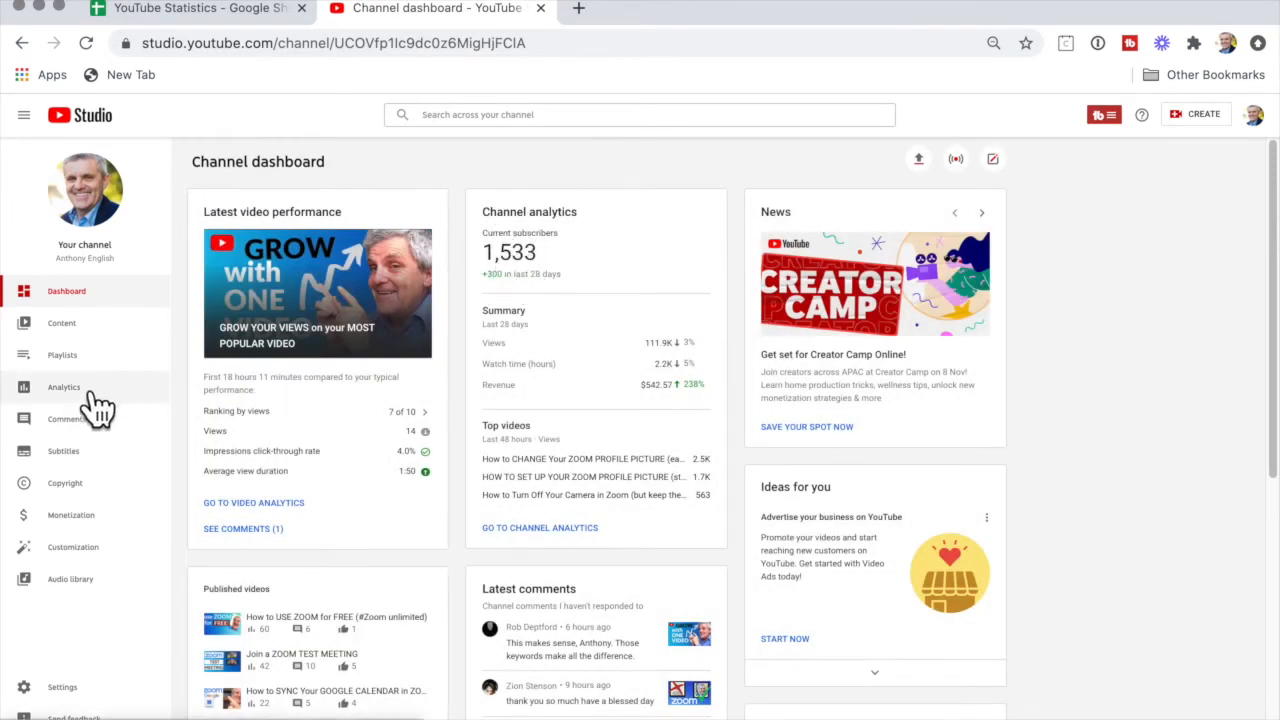
Switch to the YouTube Statistics spreadsheet and go through the October 2020 sheet's Subscriber Increase column from Oct 1 to Oct 23.
click(194, 13)
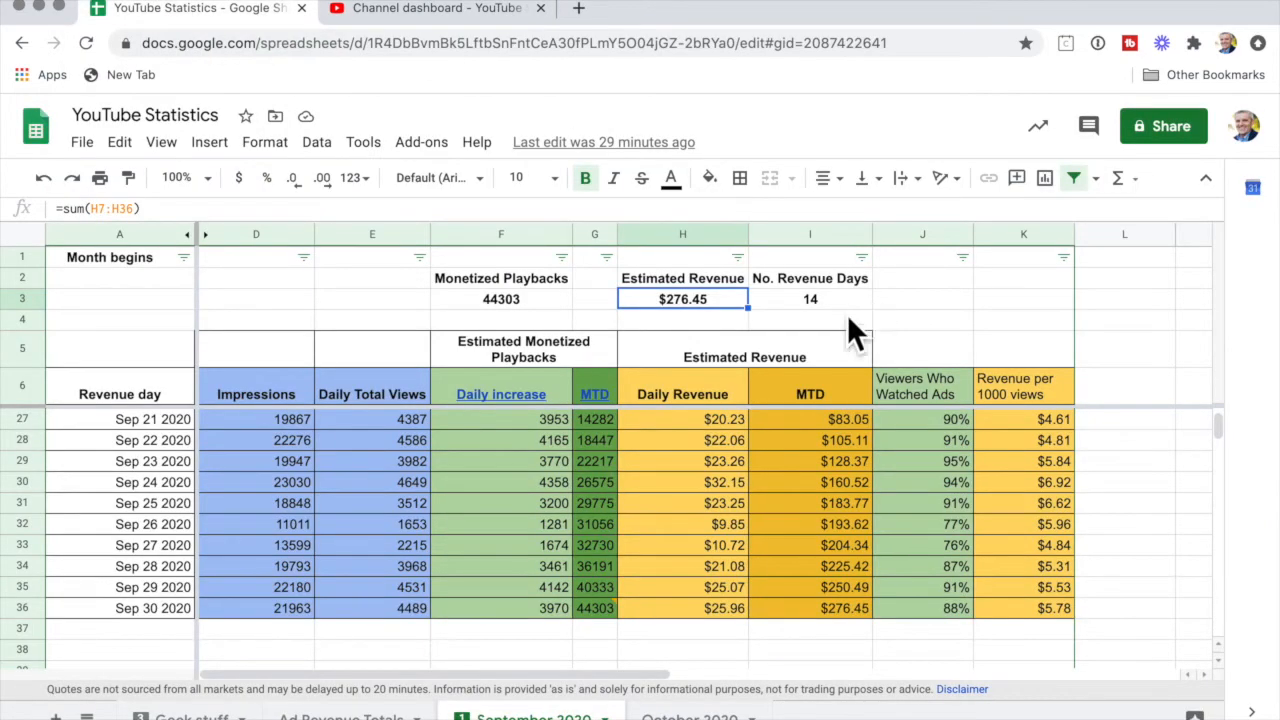
click(690, 716)
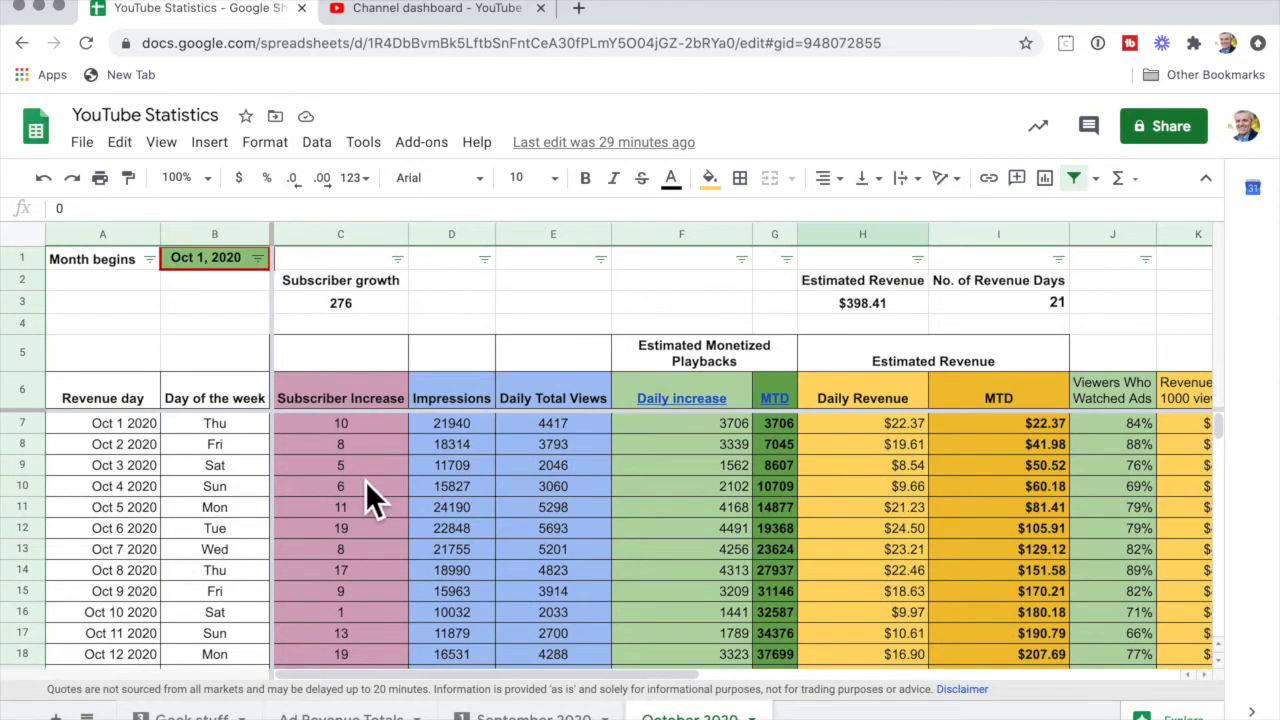
click(364, 425)
key(Down)
key(Down)
key(Down)
key(Down)
key(Down)
key(Down)
key(Down)
key(Down)
key(Down)
key(Down)
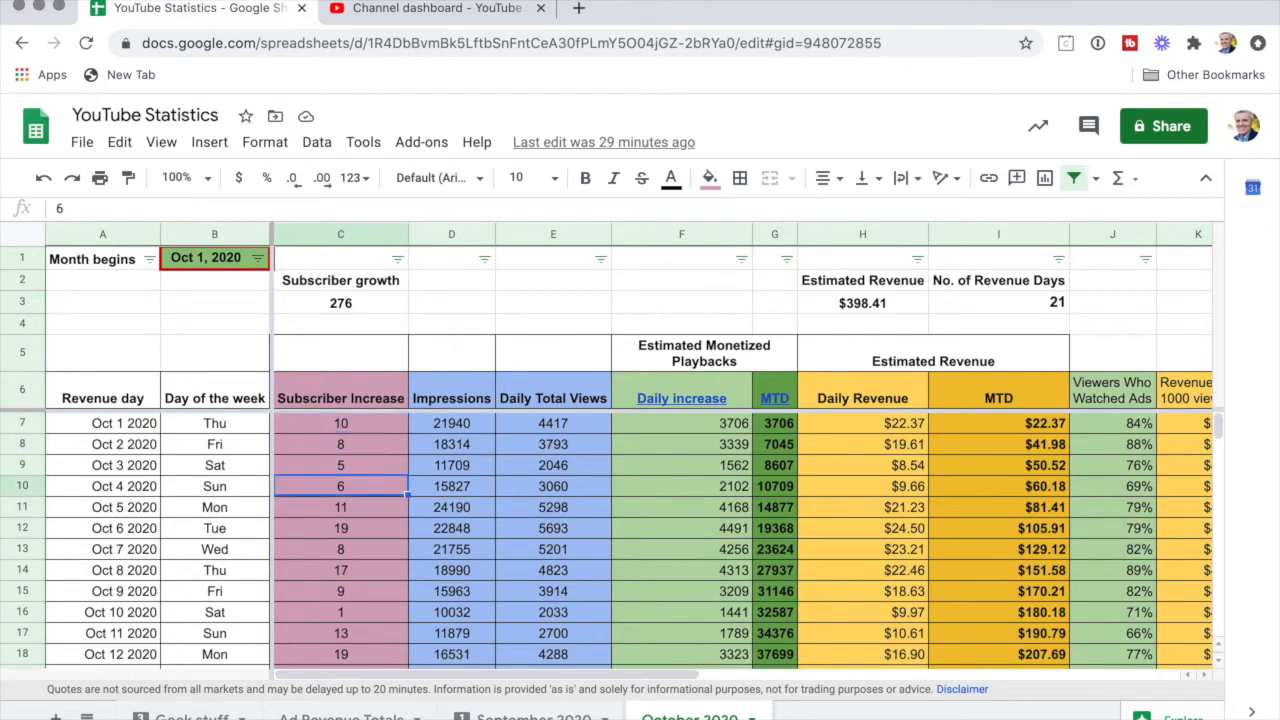
key(Down)
key(Down)
key(Down)
key(Down)
key(Down)
key(Down)
key(Down)
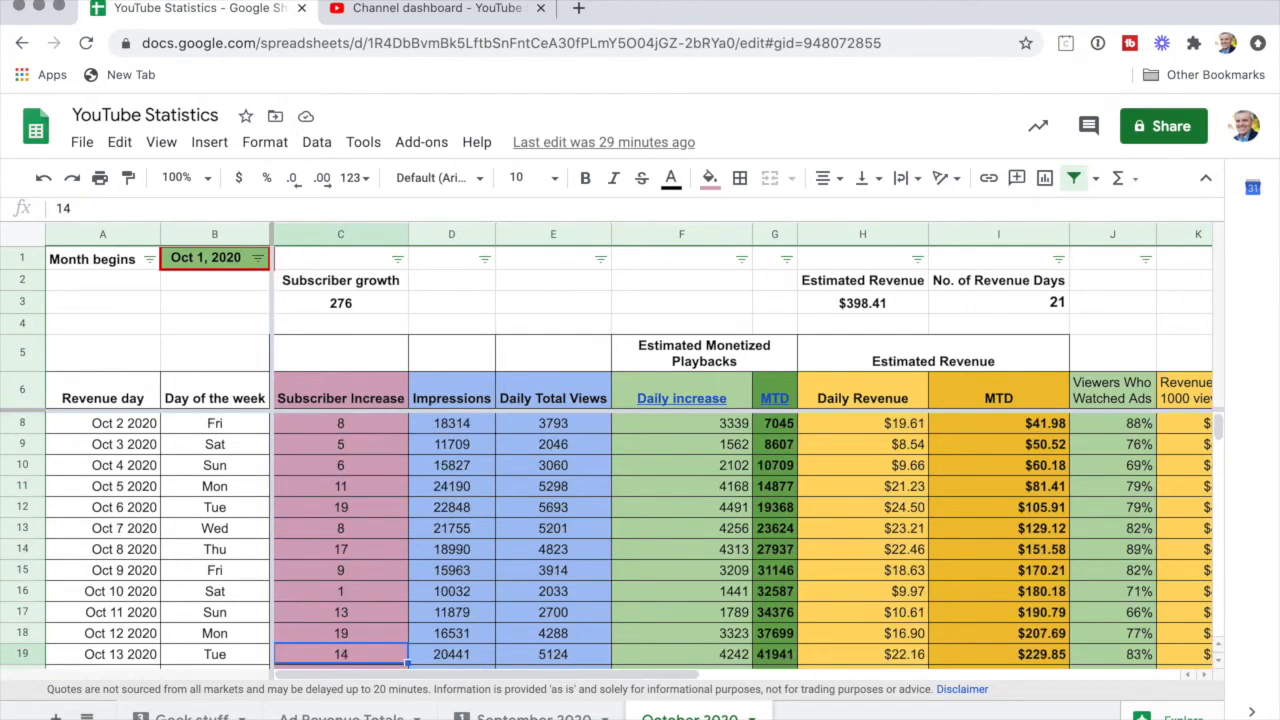
key(Down)
key(Down)
key(Down)
key(Down)
key(Down)
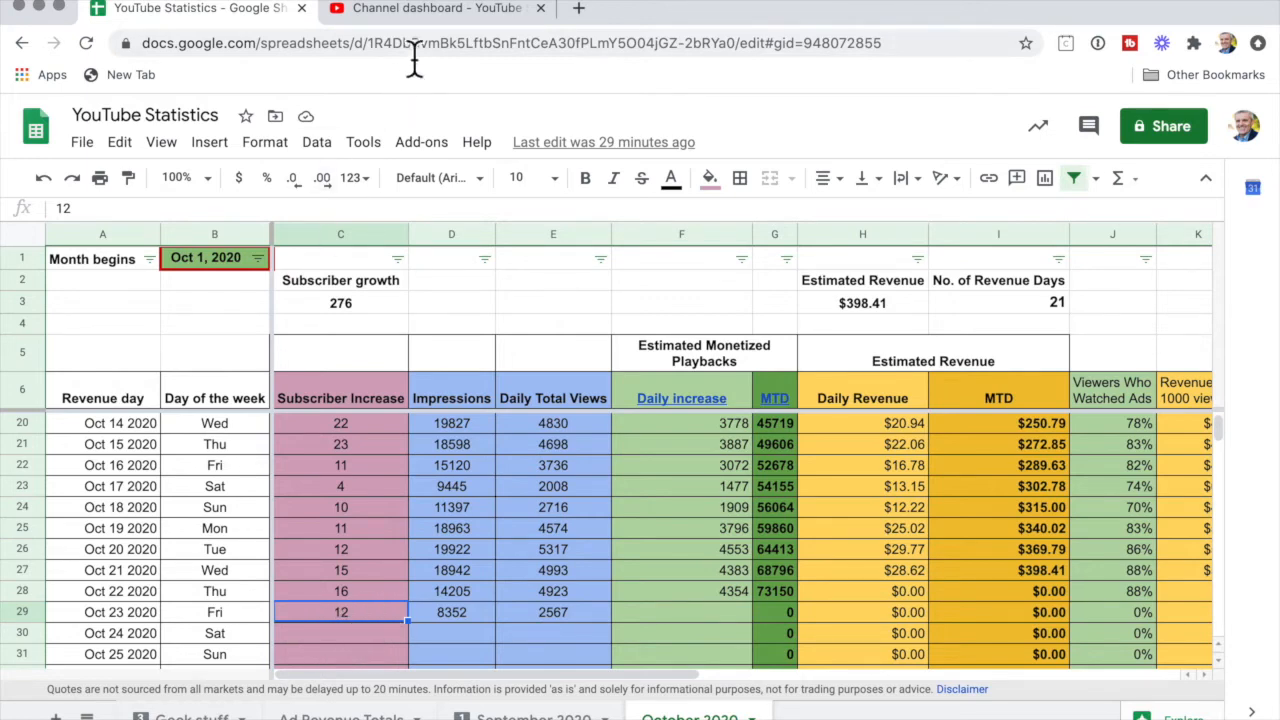
Switch back to YouTube Studio and open the channel analytics overview.
click(447, 22)
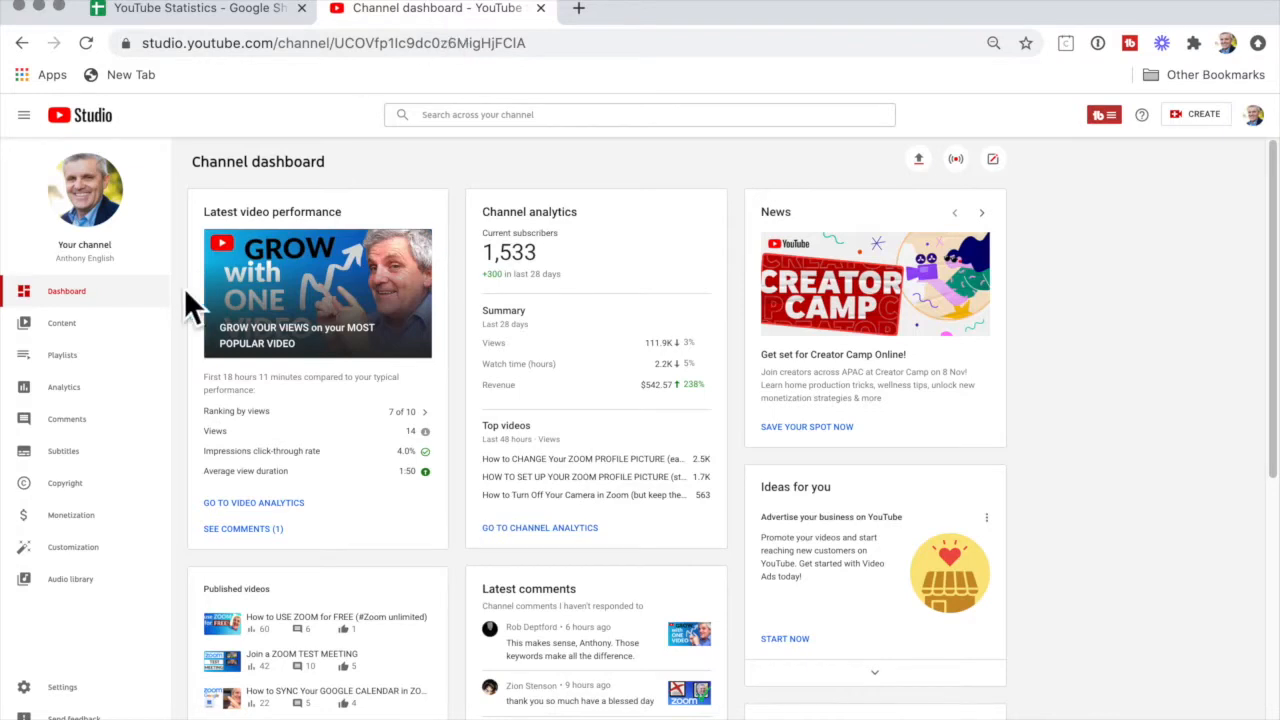
click(78, 398)
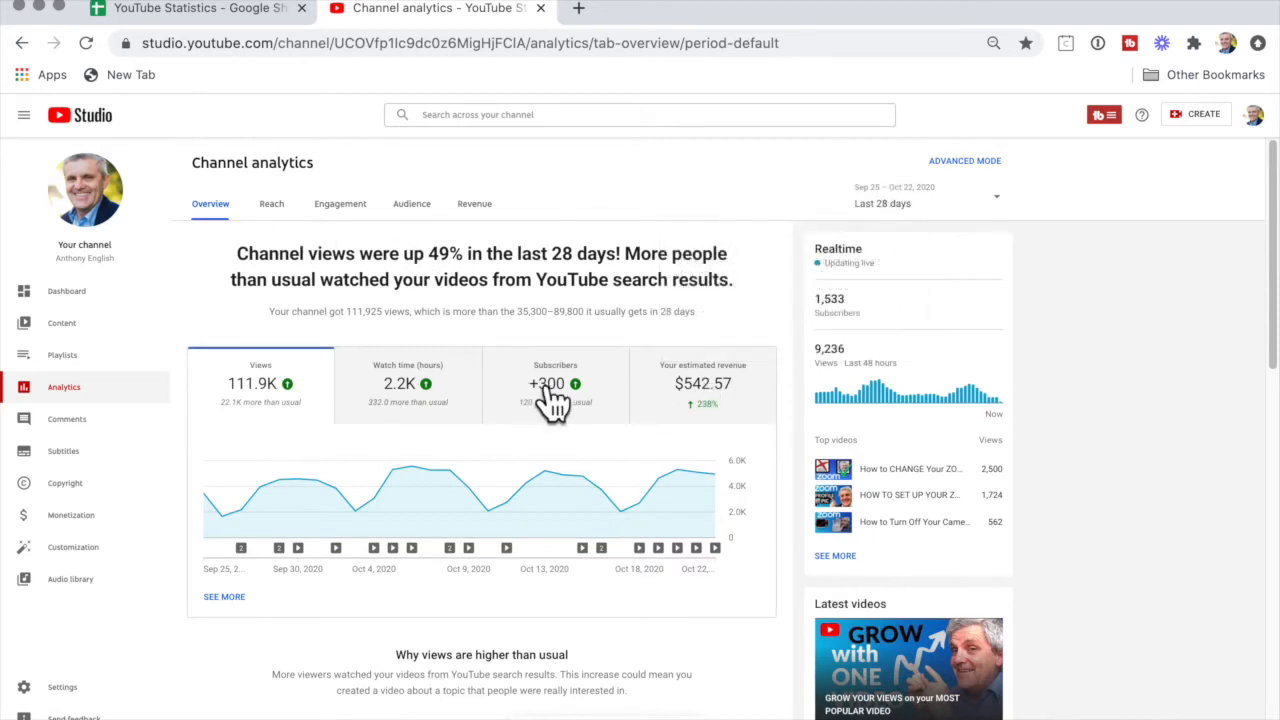
Show the Subscribers graph for the last 28 days in the channel analytics overview.
click(575, 410)
mouse_move(660, 506)
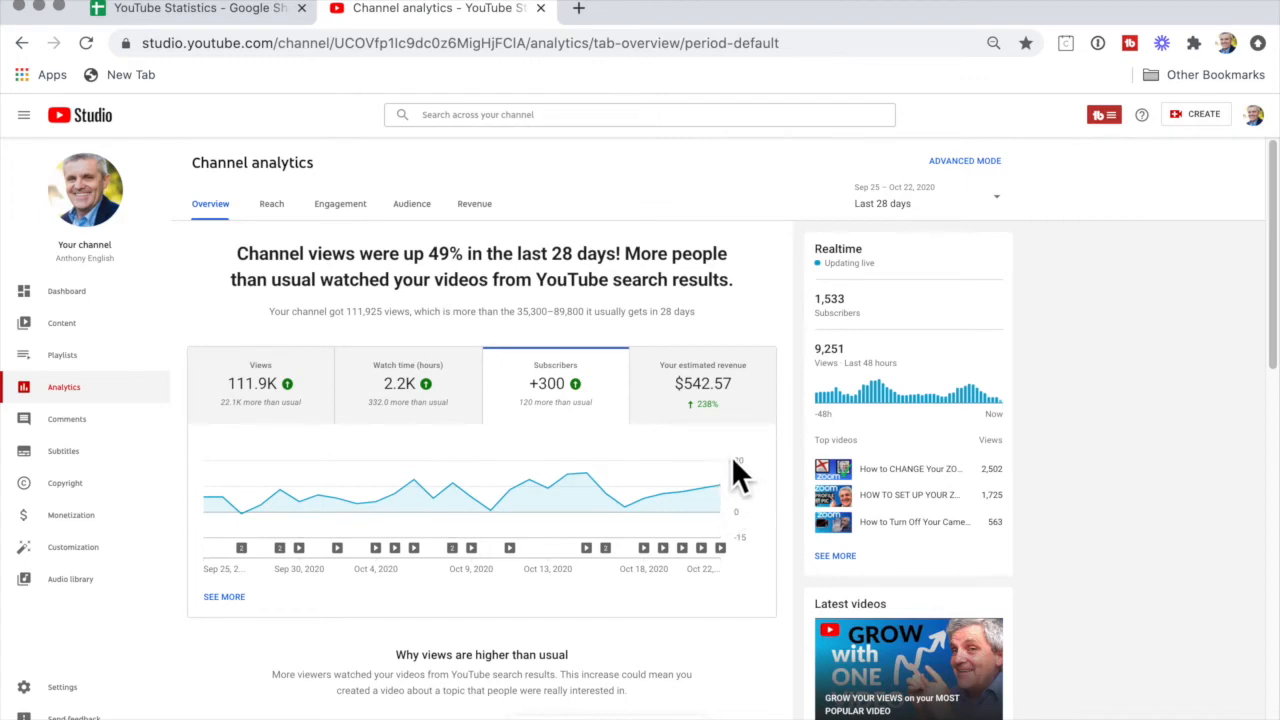
Switch to the YouTube Statistics spreadsheet and review the daily impressions, views and revenue in the October 2020 sheet up to Oct 23.
click(184, 12)
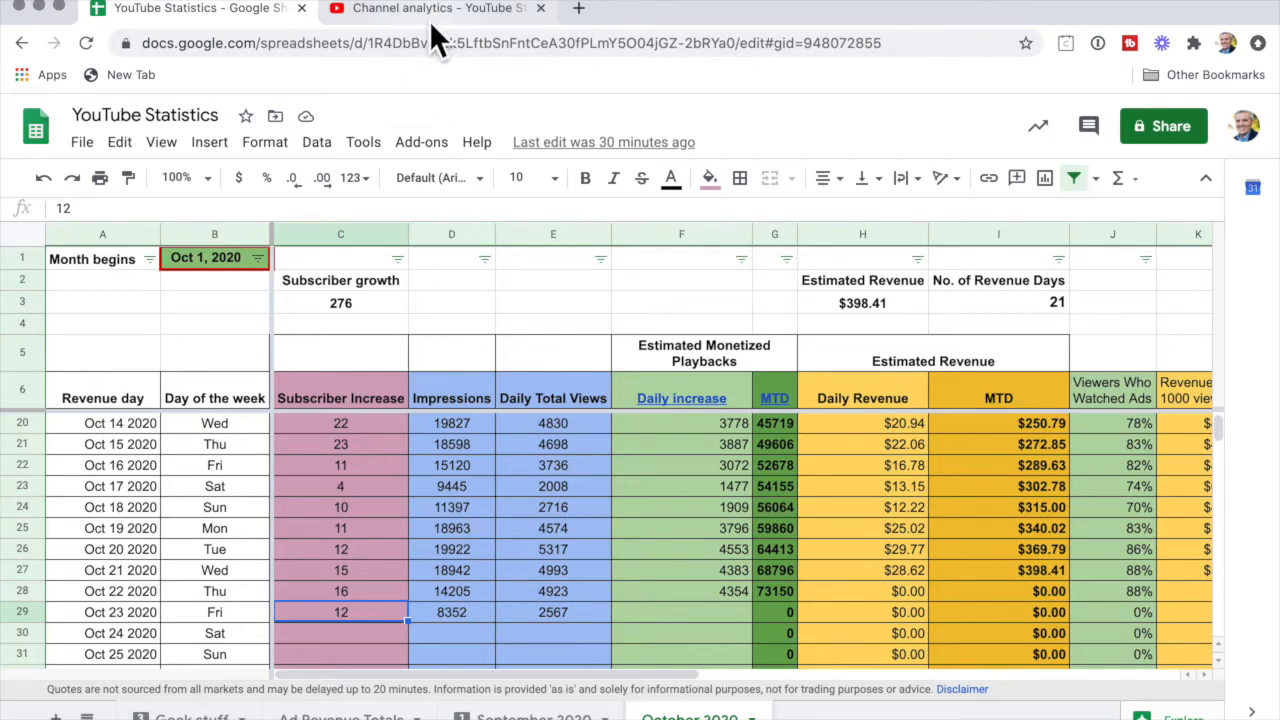
click(464, 616)
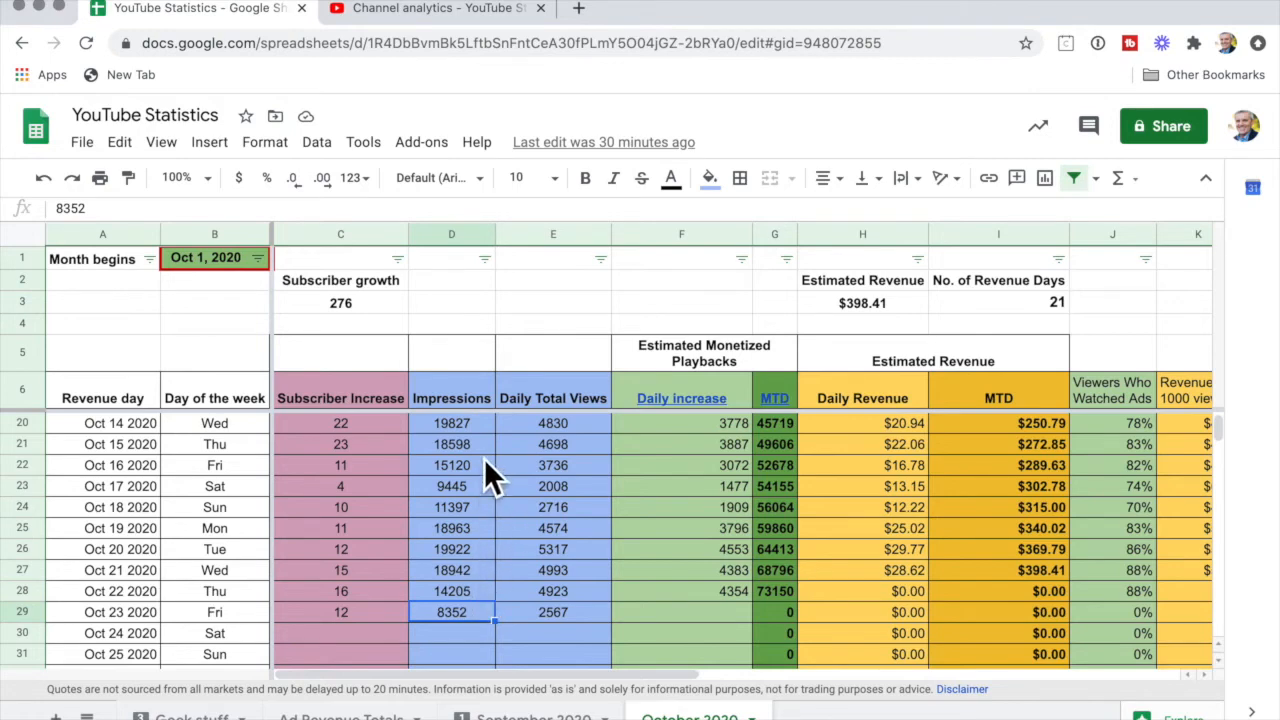
scroll(486, 465, up, 1)
scroll(484, 458, up, 1)
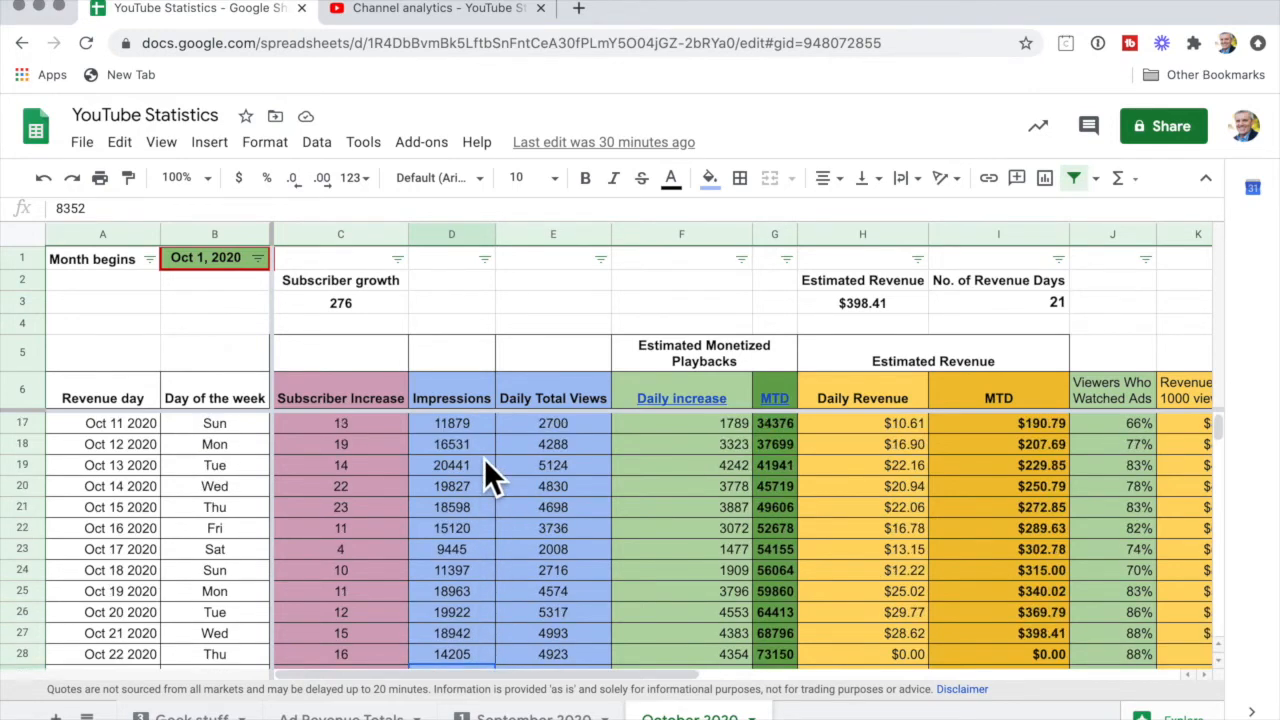
scroll(484, 458, up, 1)
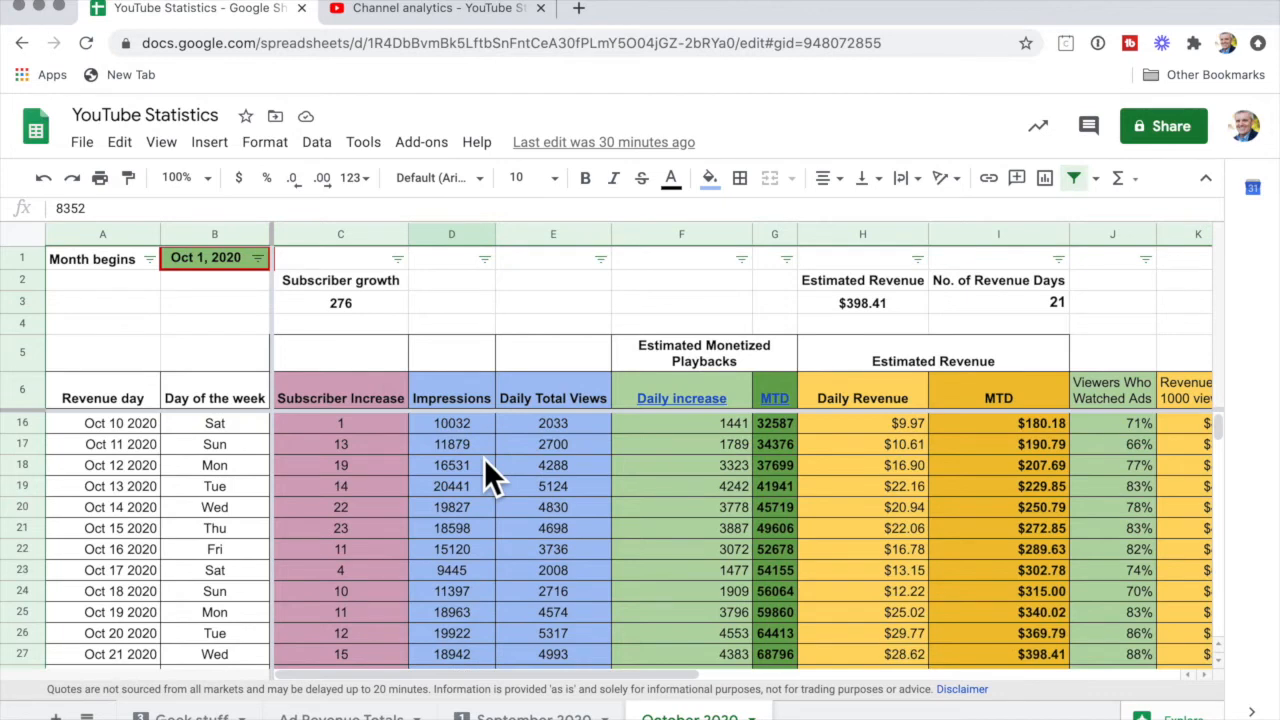
scroll(484, 458, up, 1)
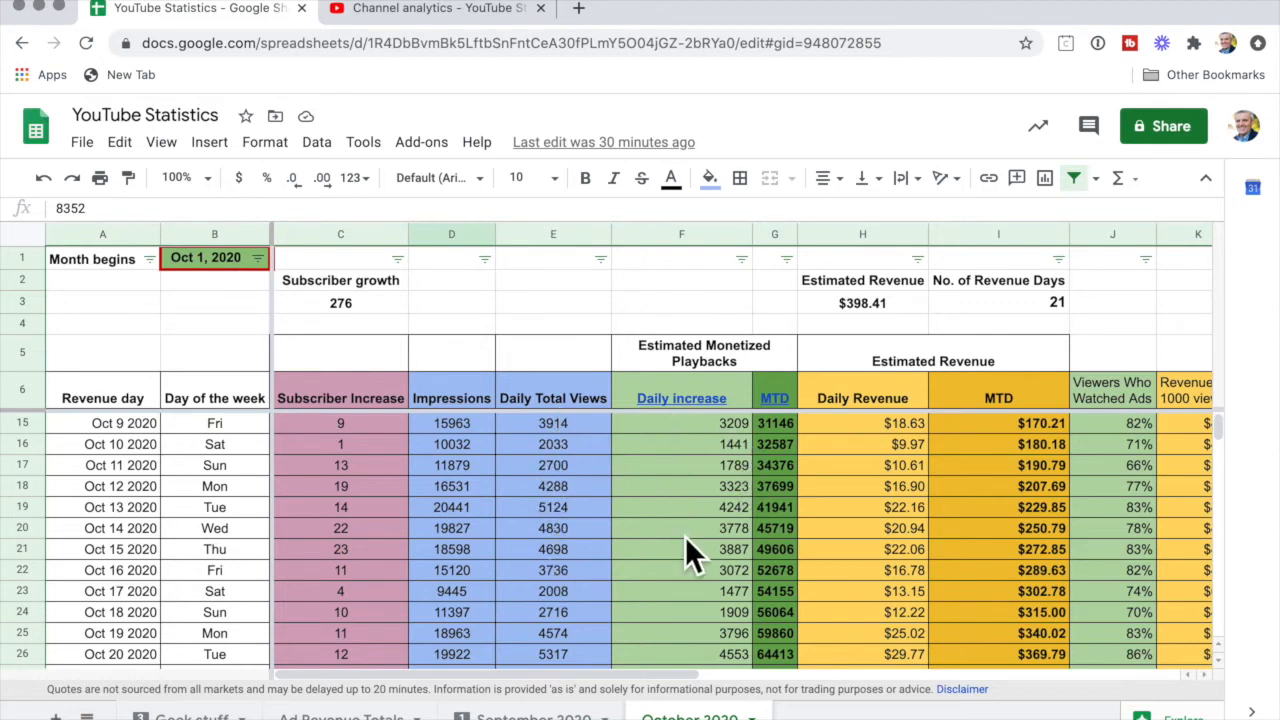
scroll(685, 536, down, 5)
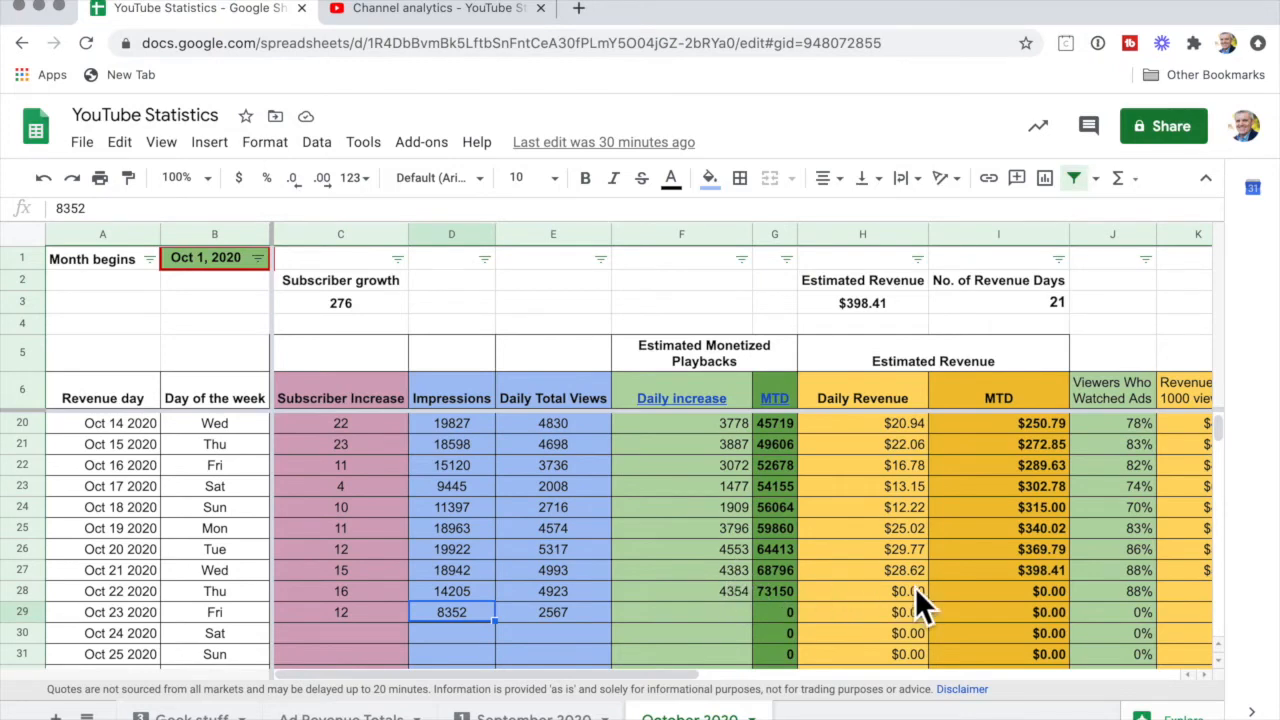
Look up the Oct 22 estimated revenue in YouTube Studio and enter 28.26 as that day's Daily Revenue in the October 2020 sheet.
click(443, 12)
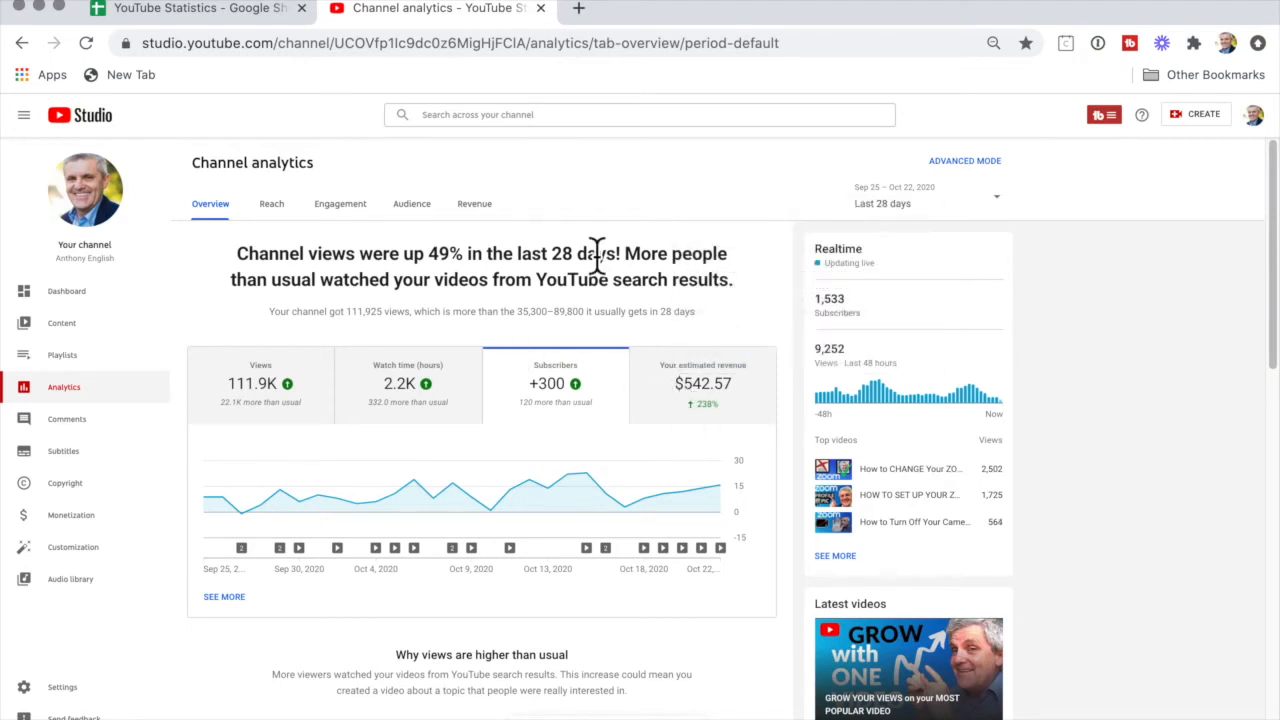
click(745, 382)
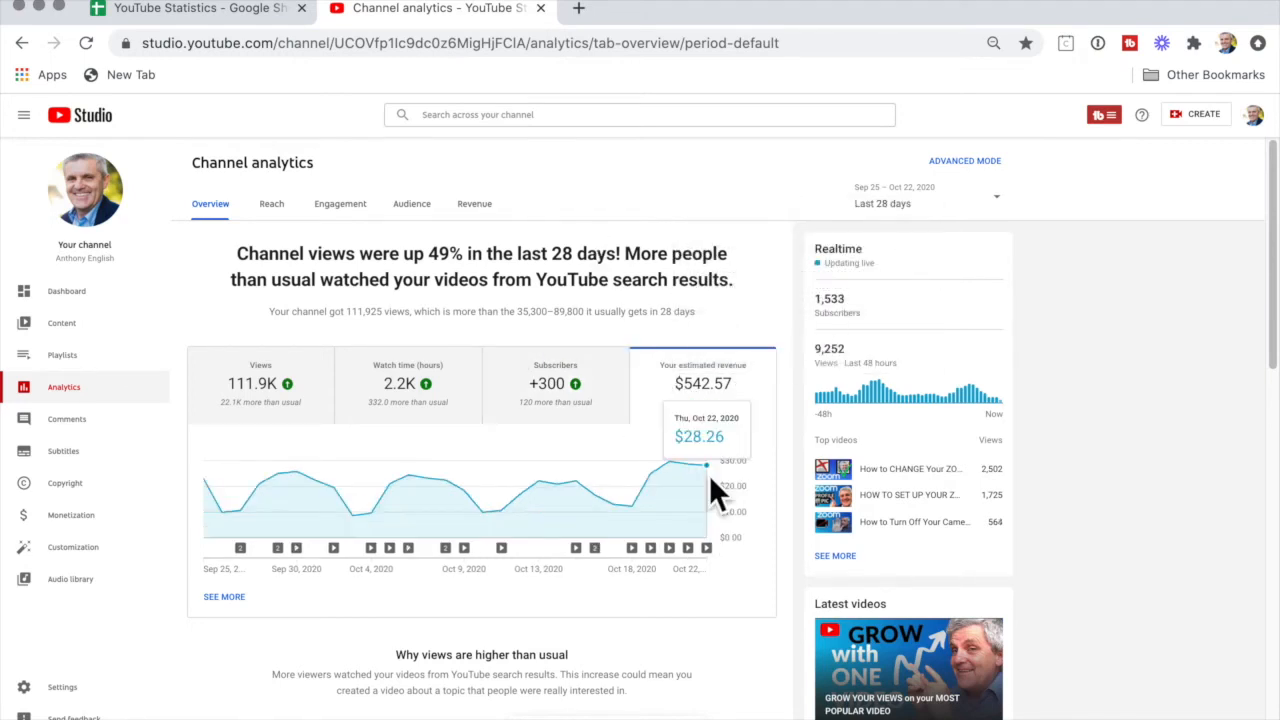
click(210, 16)
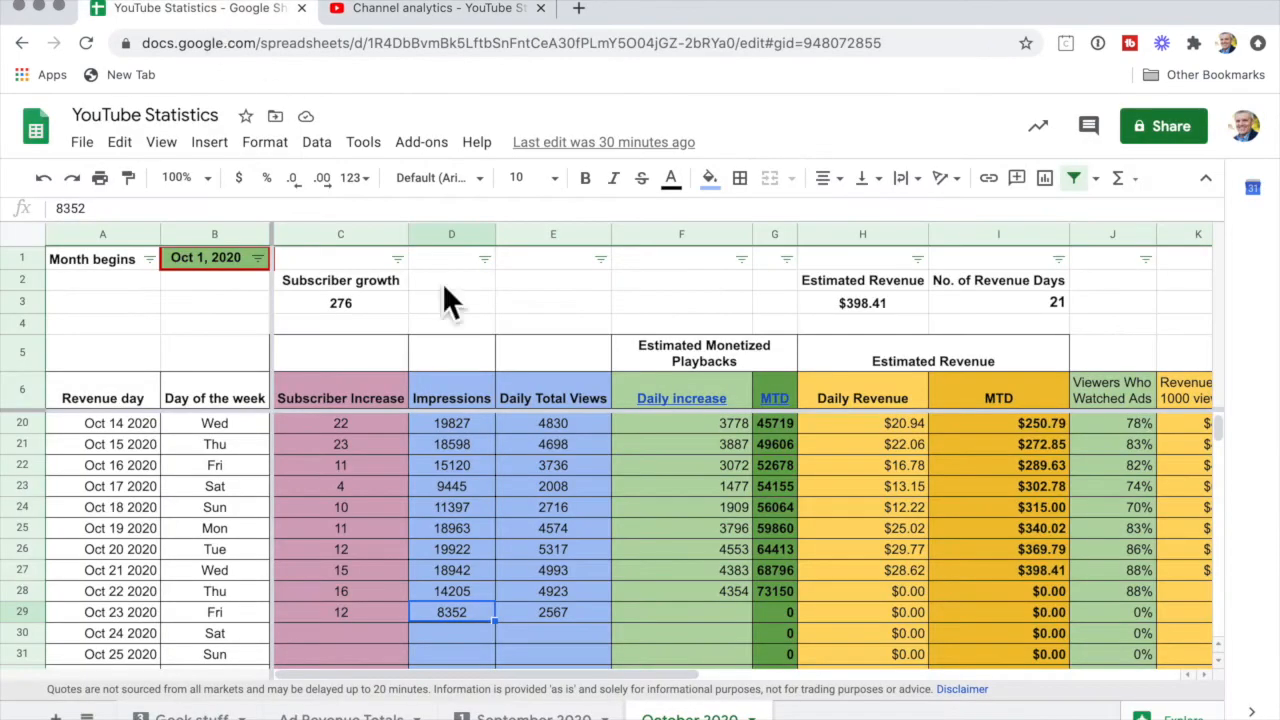
click(890, 593)
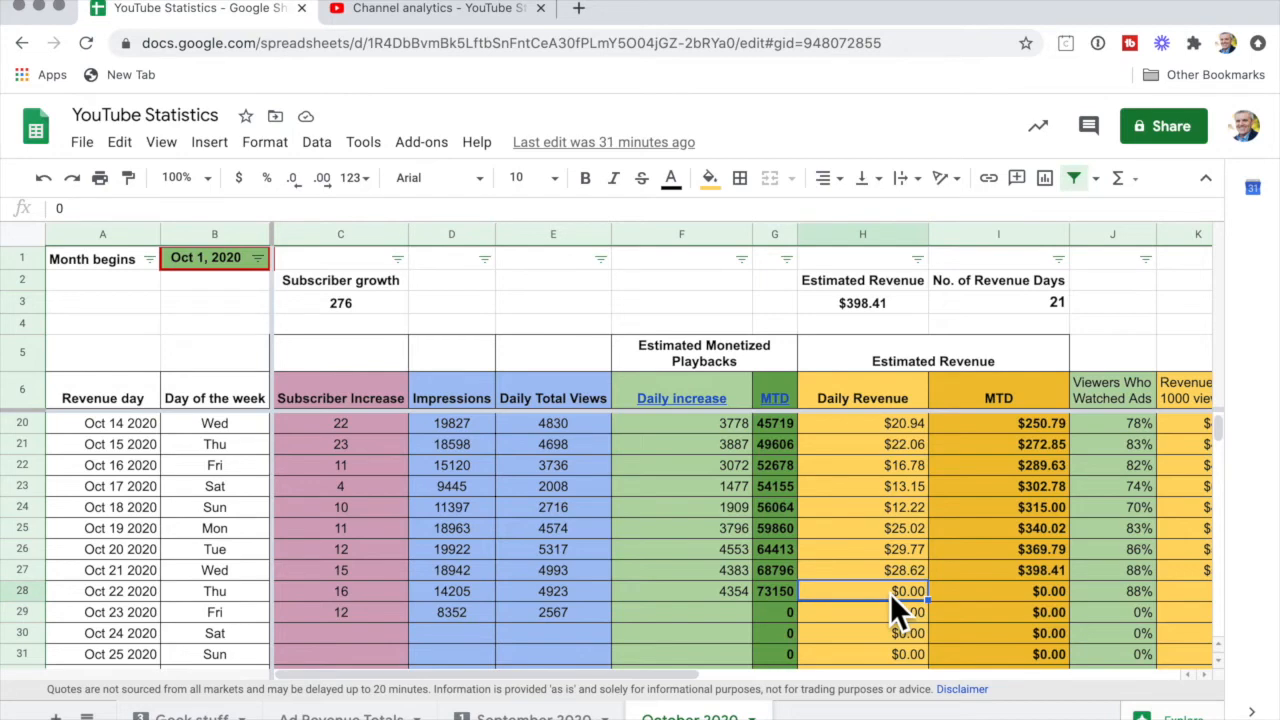
text(28.26)
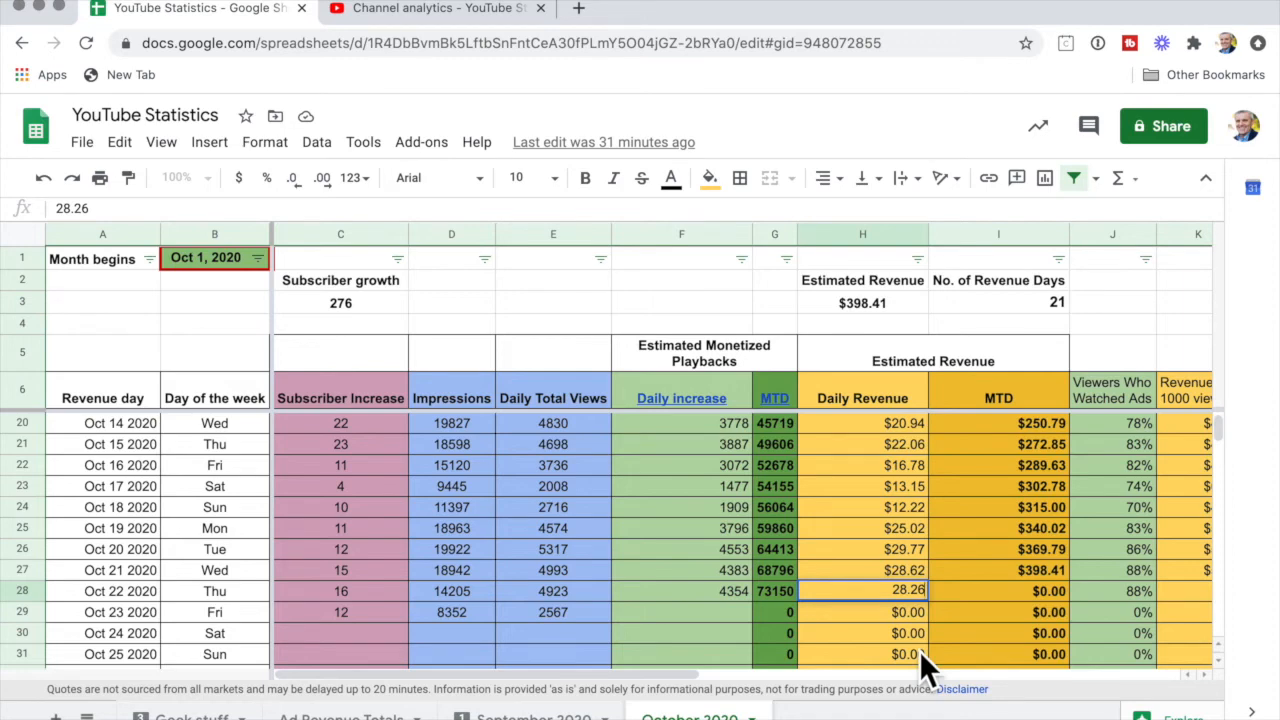
key(Return)
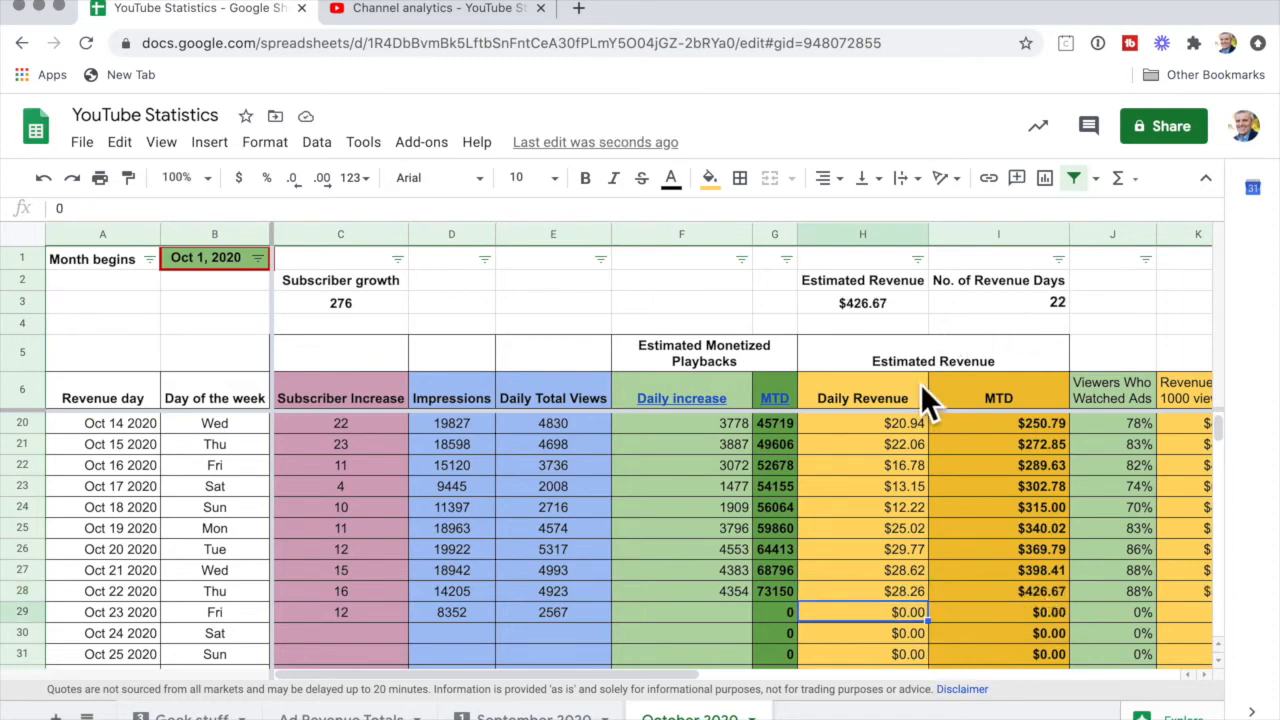
Look over the daily figures in the September 2020 sheet, and open the Ad Revenue Totals sheet.
click(340, 716)
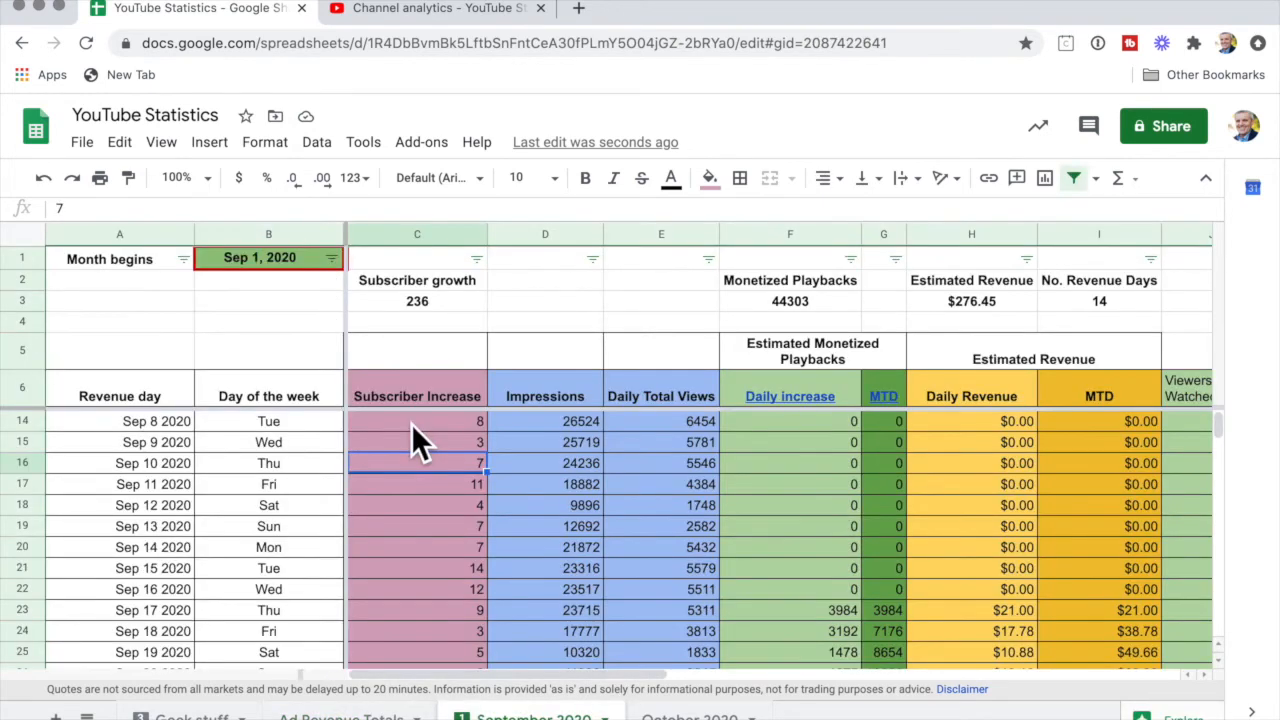
scroll(411, 423, down, 2)
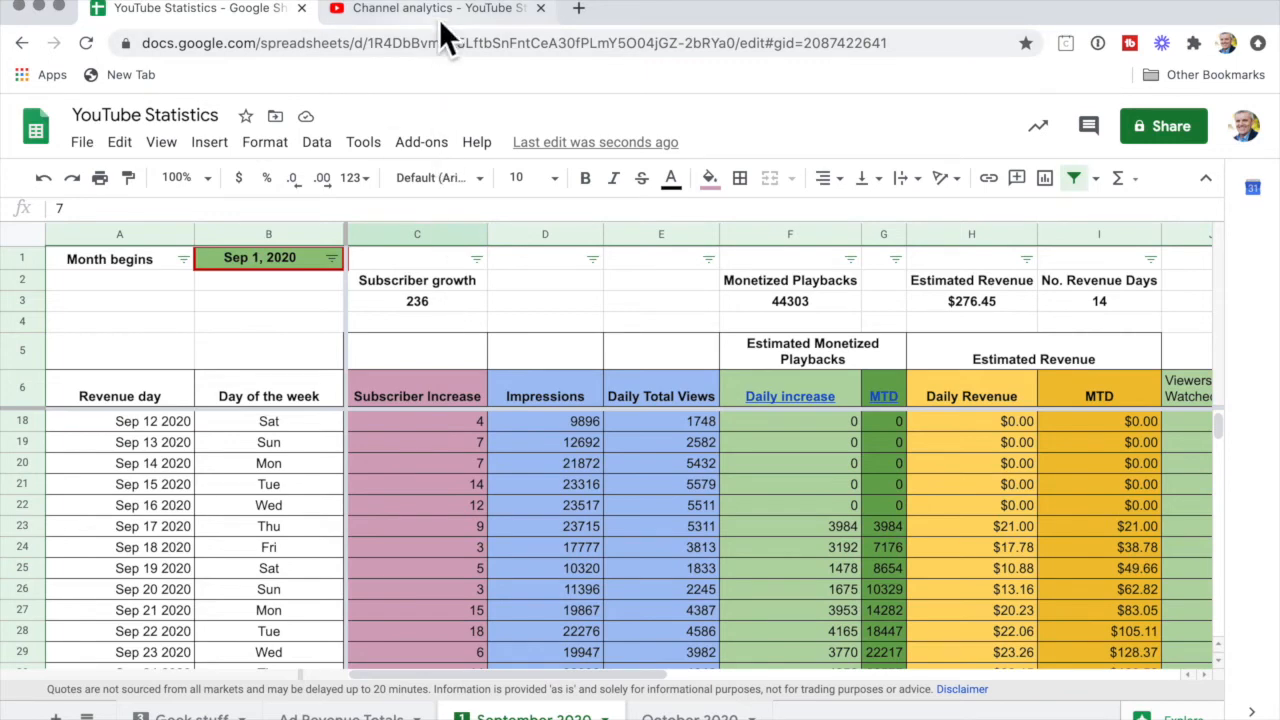
click(340, 716)
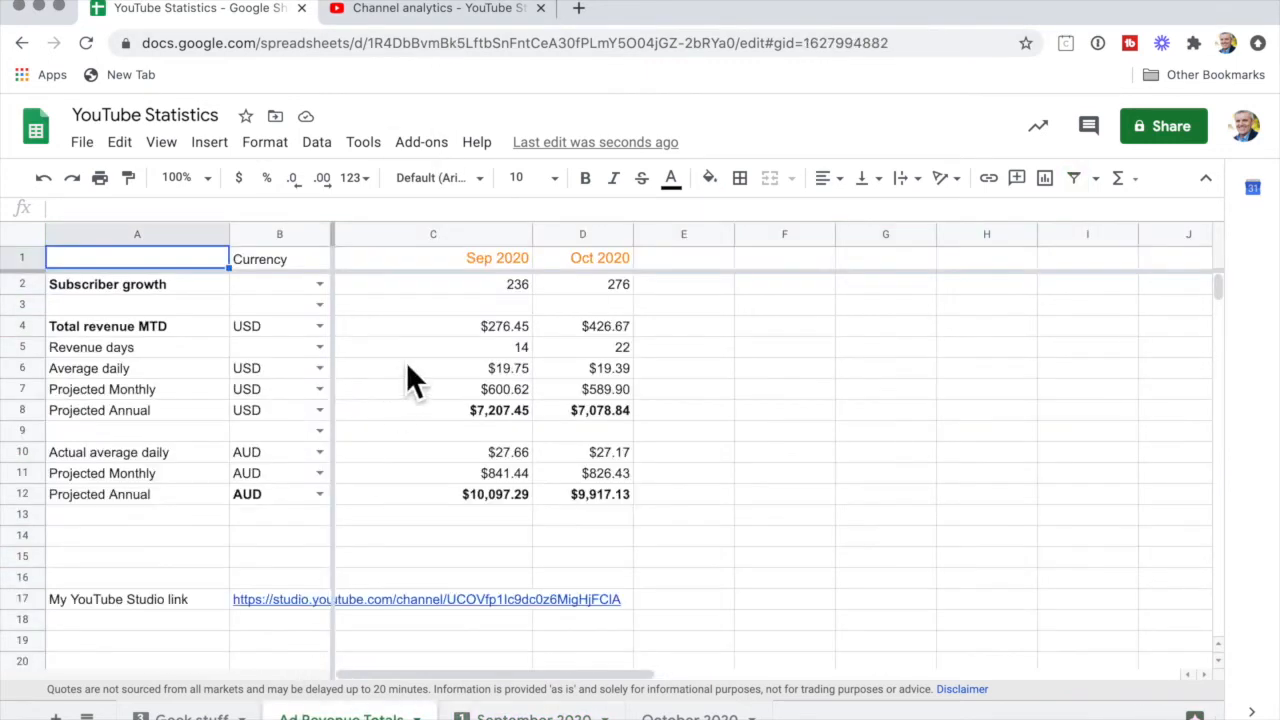
Compare the Oct 2020 subscriber growth total with the Subscribers graph in YouTube Studio, with the period set to October.
click(602, 286)
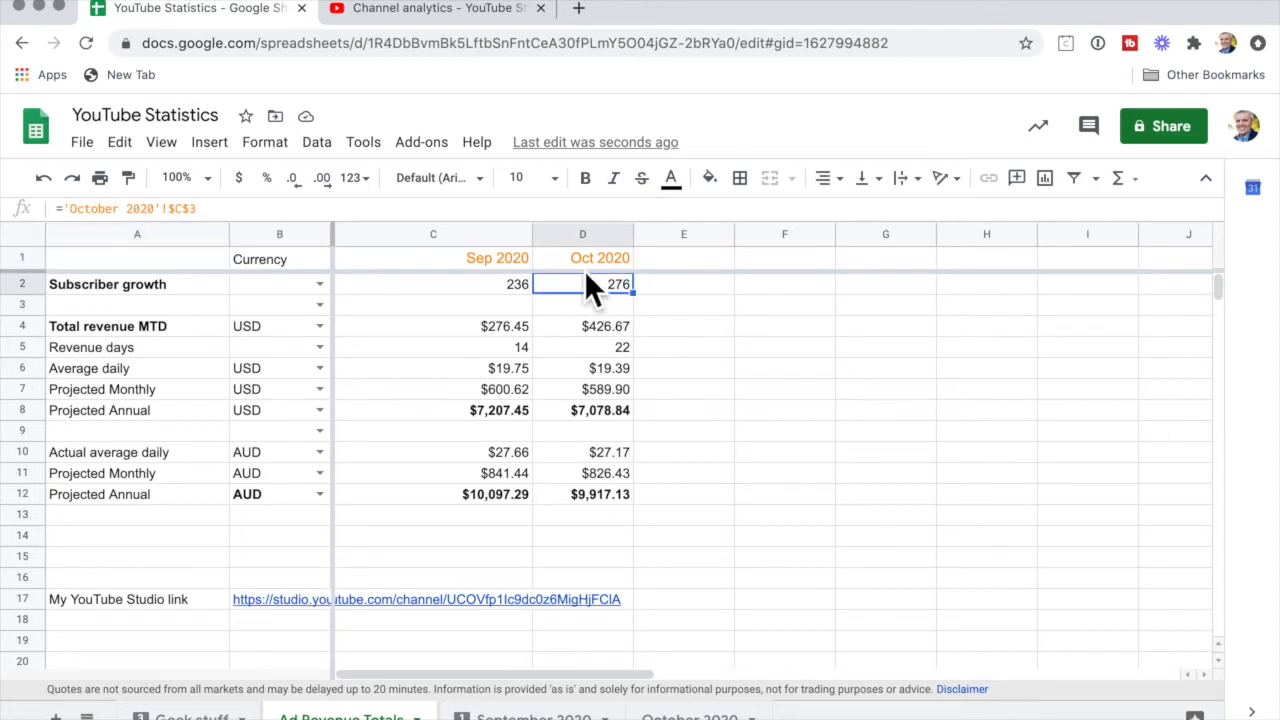
click(460, 12)
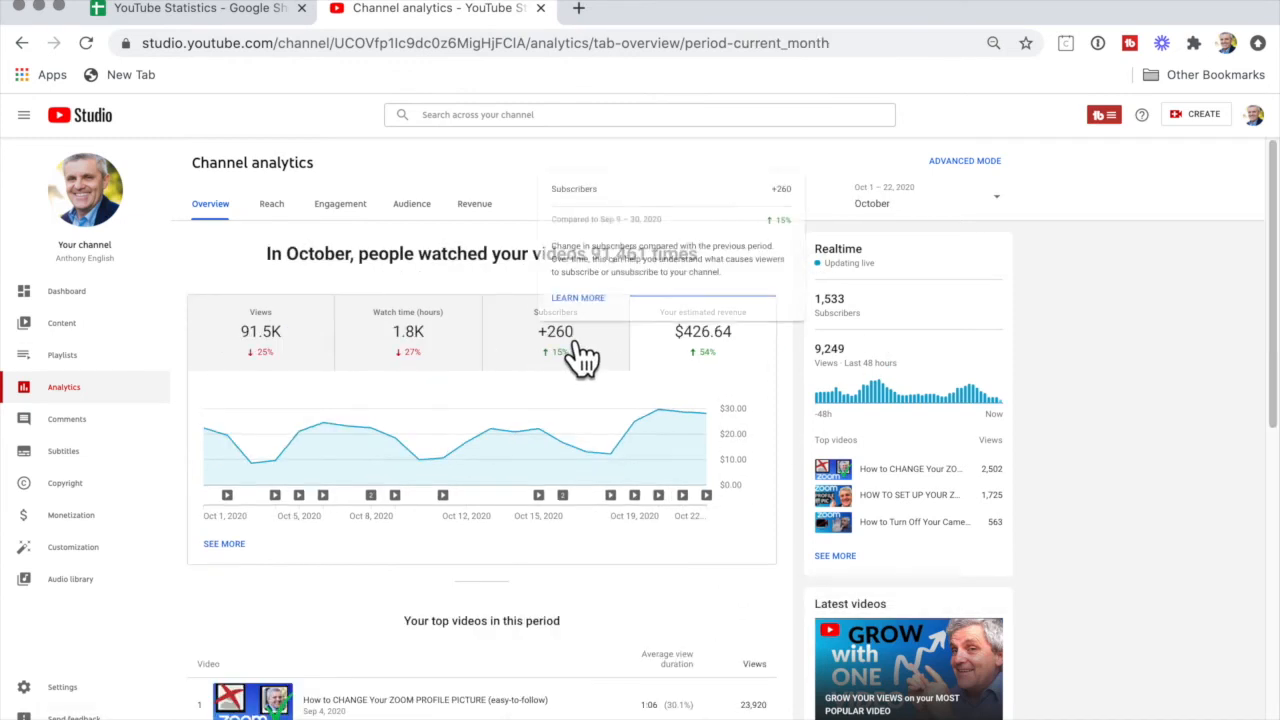
click(583, 355)
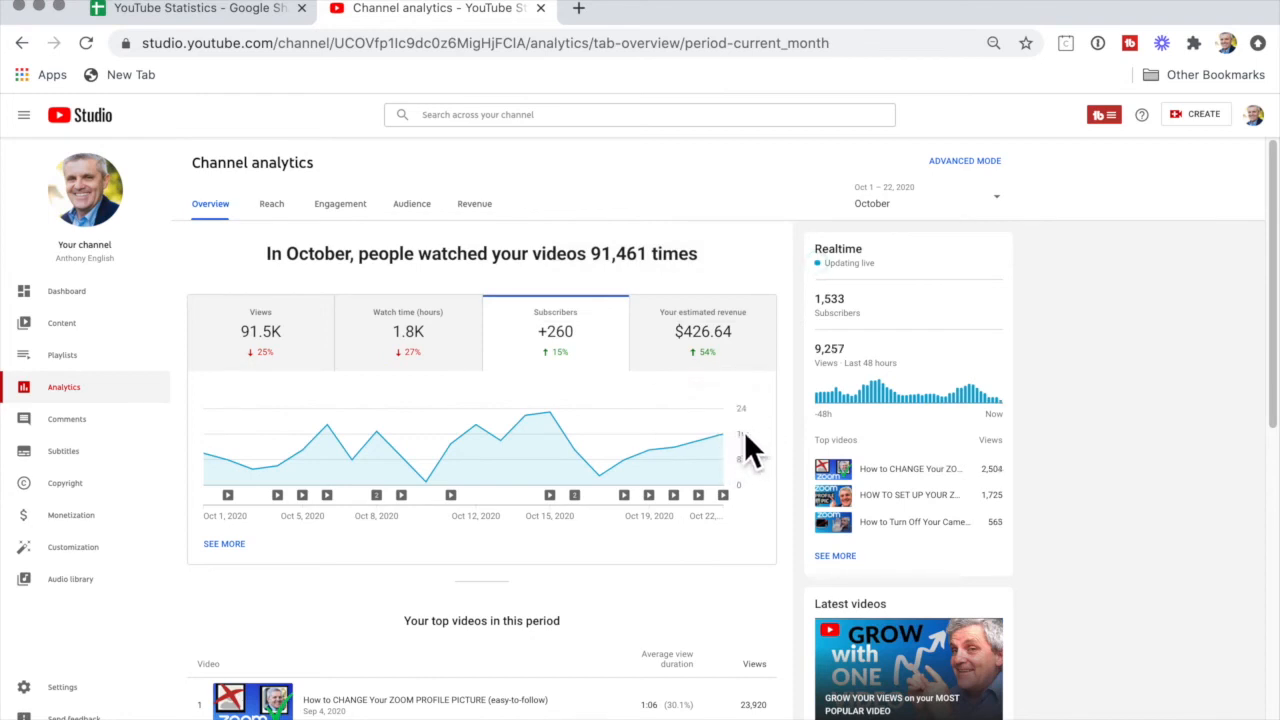
Return to the Ad Revenue Totals sheet and examine the formulas for October's USD revenue, daily average and projections, and the AUD conversions.
click(206, 16)
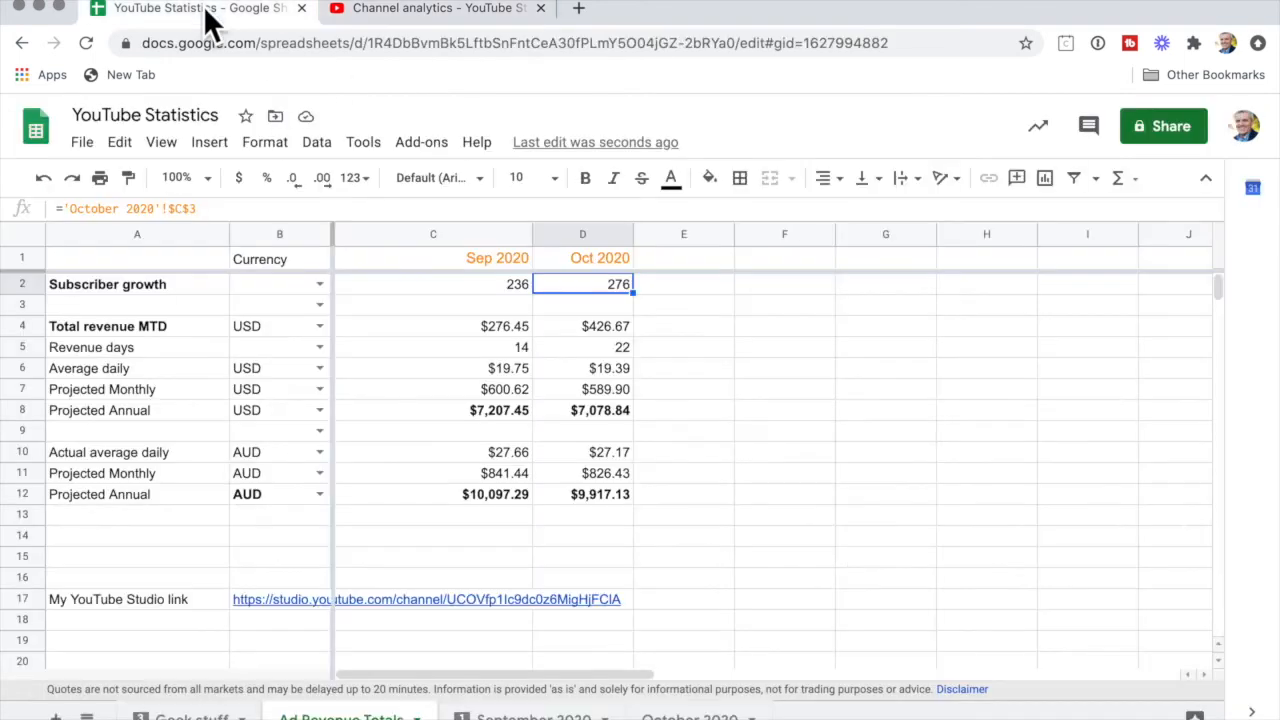
click(491, 333)
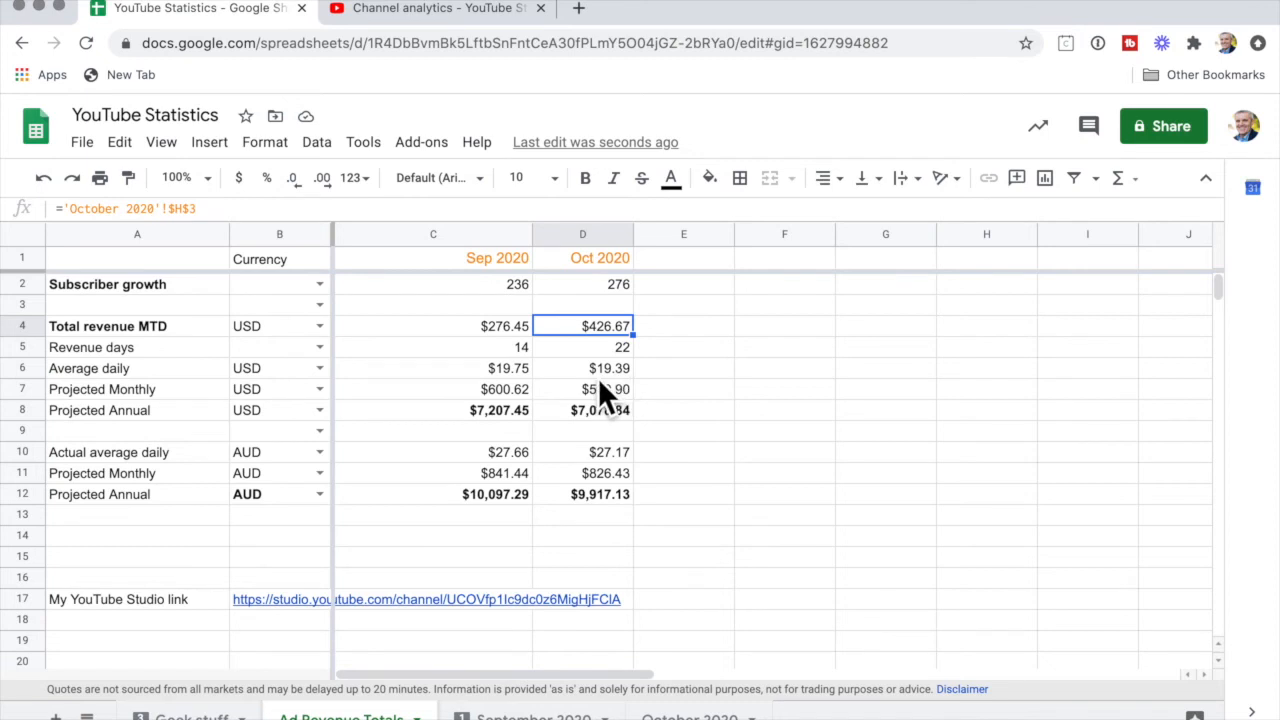
click(598, 376)
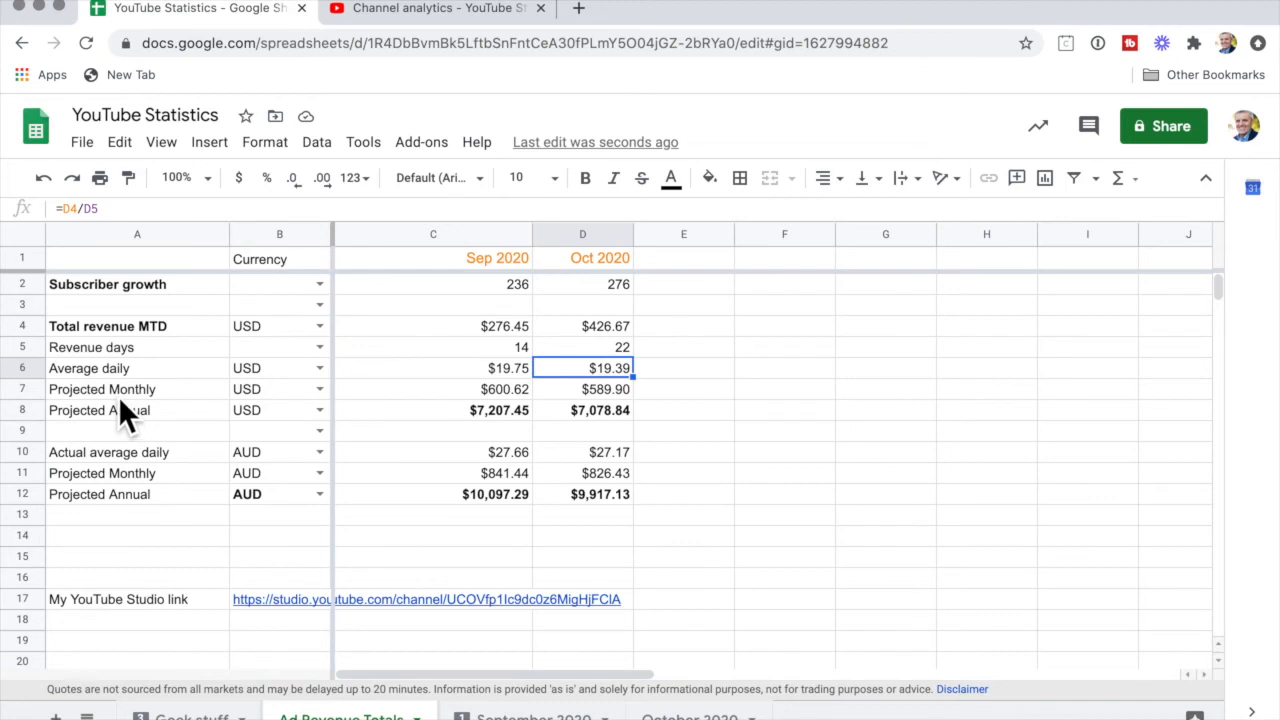
click(585, 390)
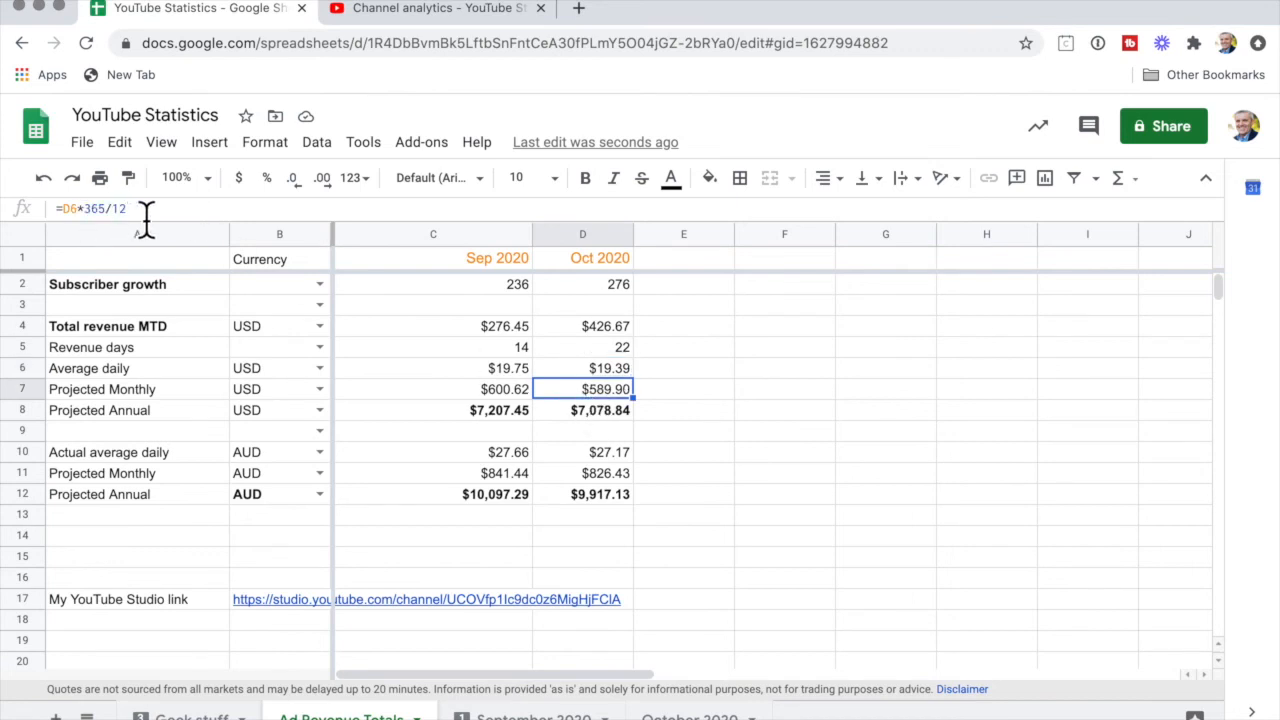
click(591, 418)
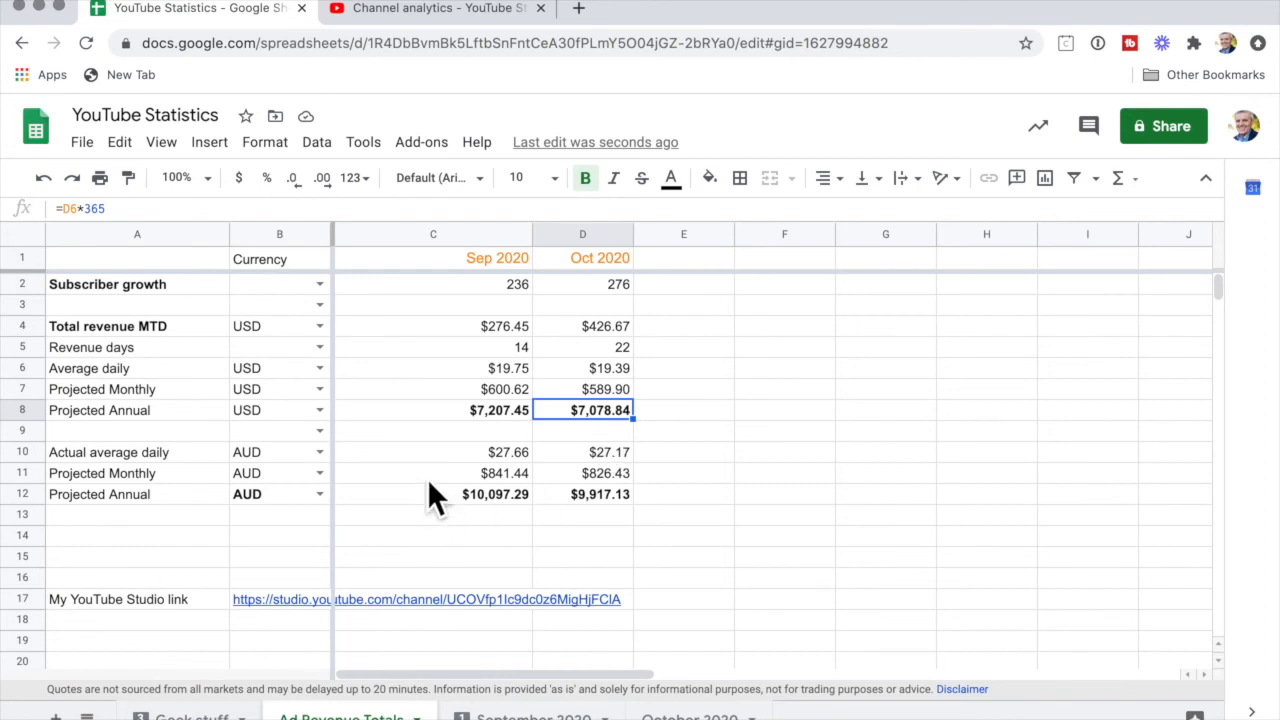
click(395, 460)
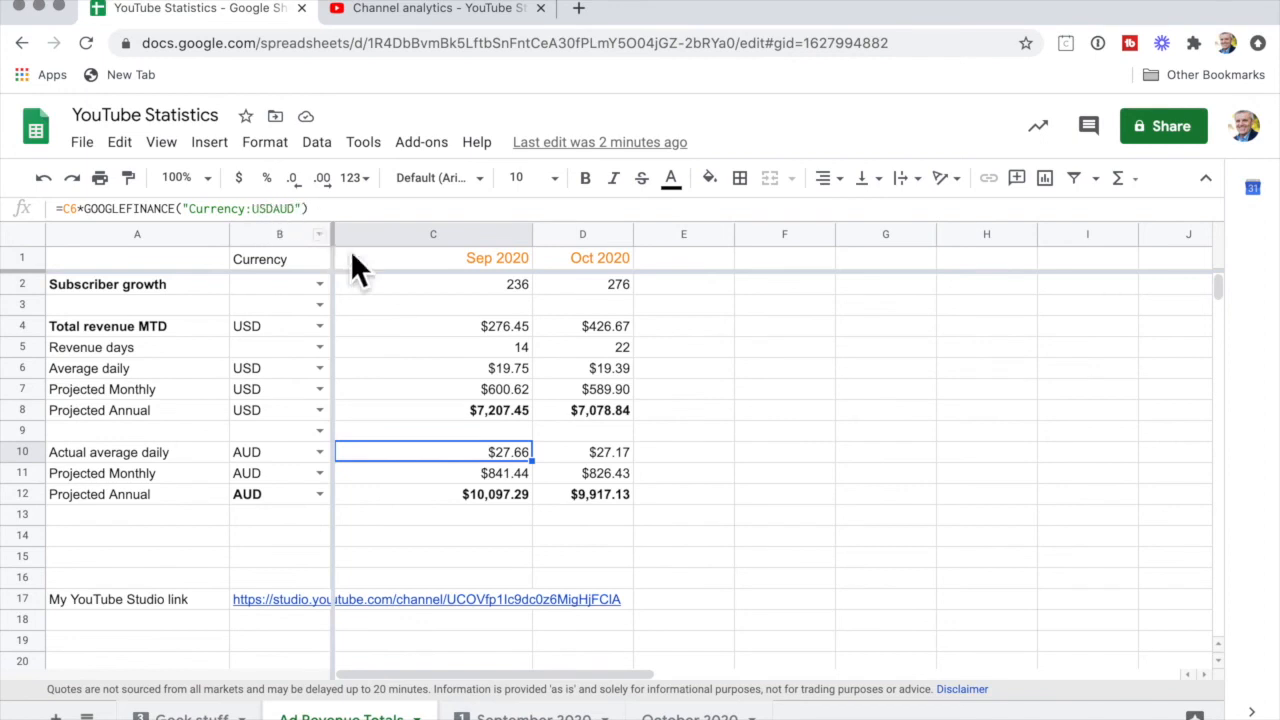
click(606, 500)
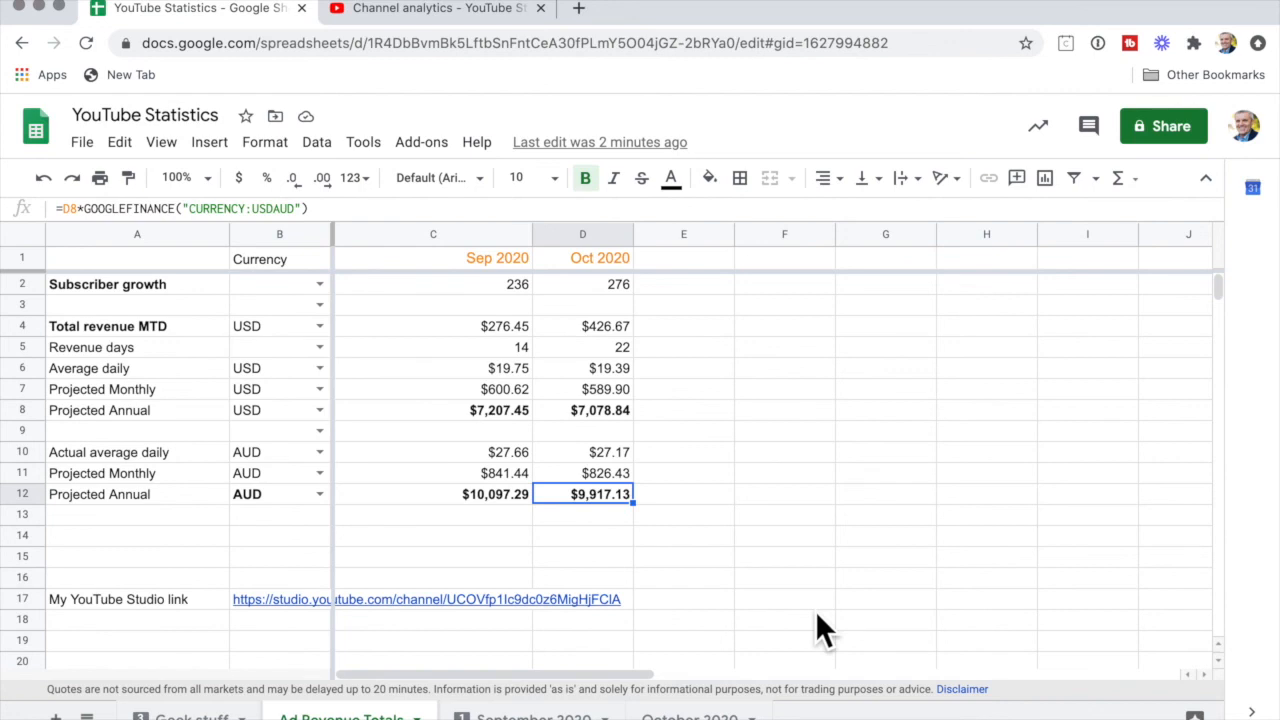
Open the October 2020 sheet and review the Oct 17 total views and the Oct 22 daily revenue.
click(690, 716)
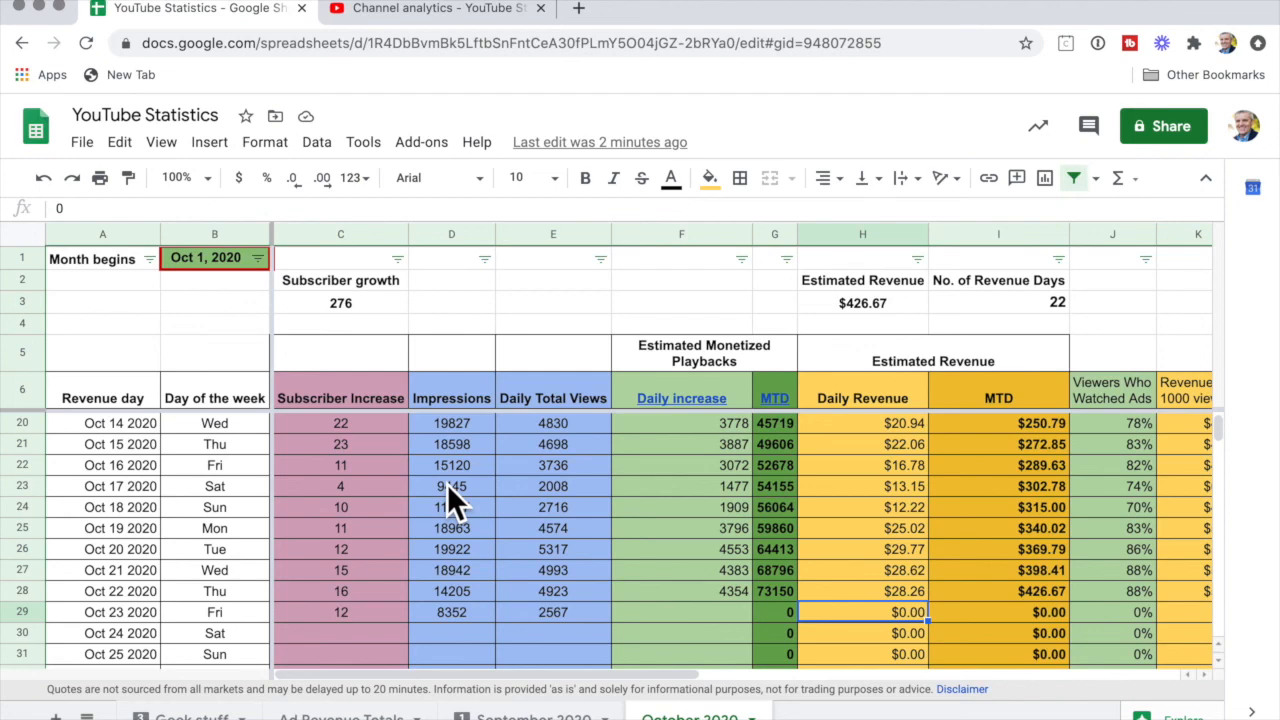
click(566, 486)
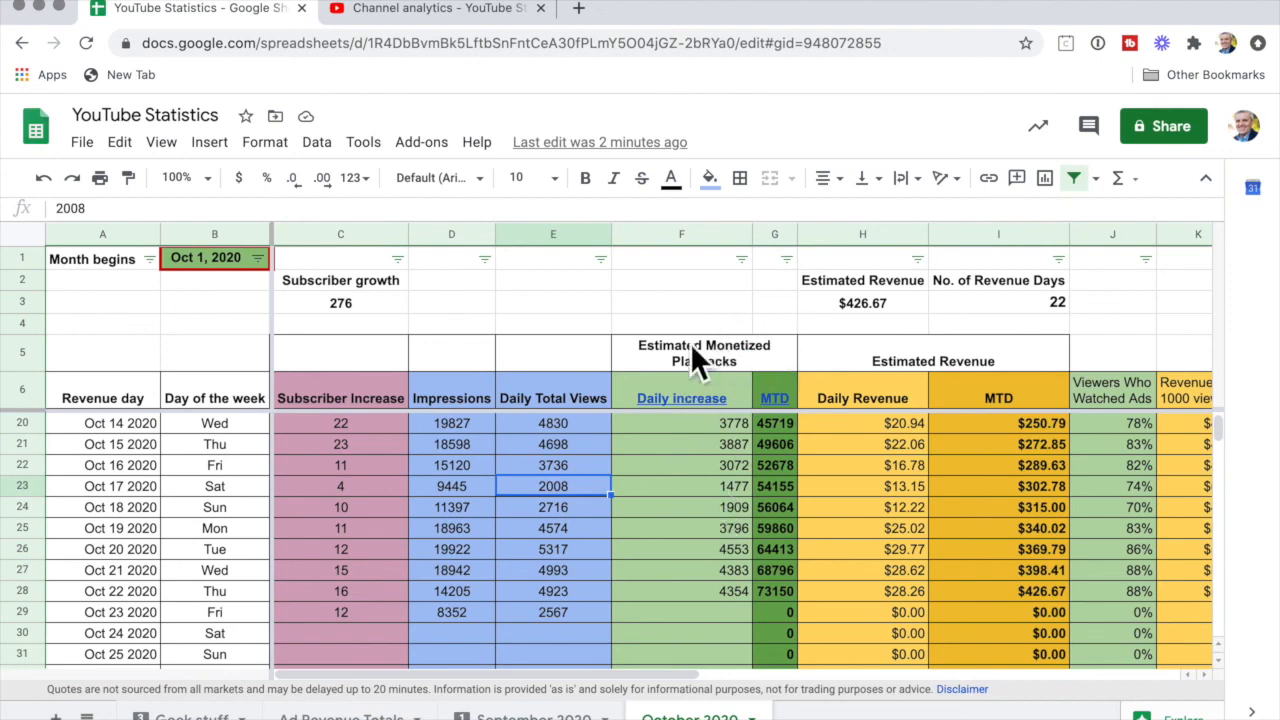
click(878, 590)
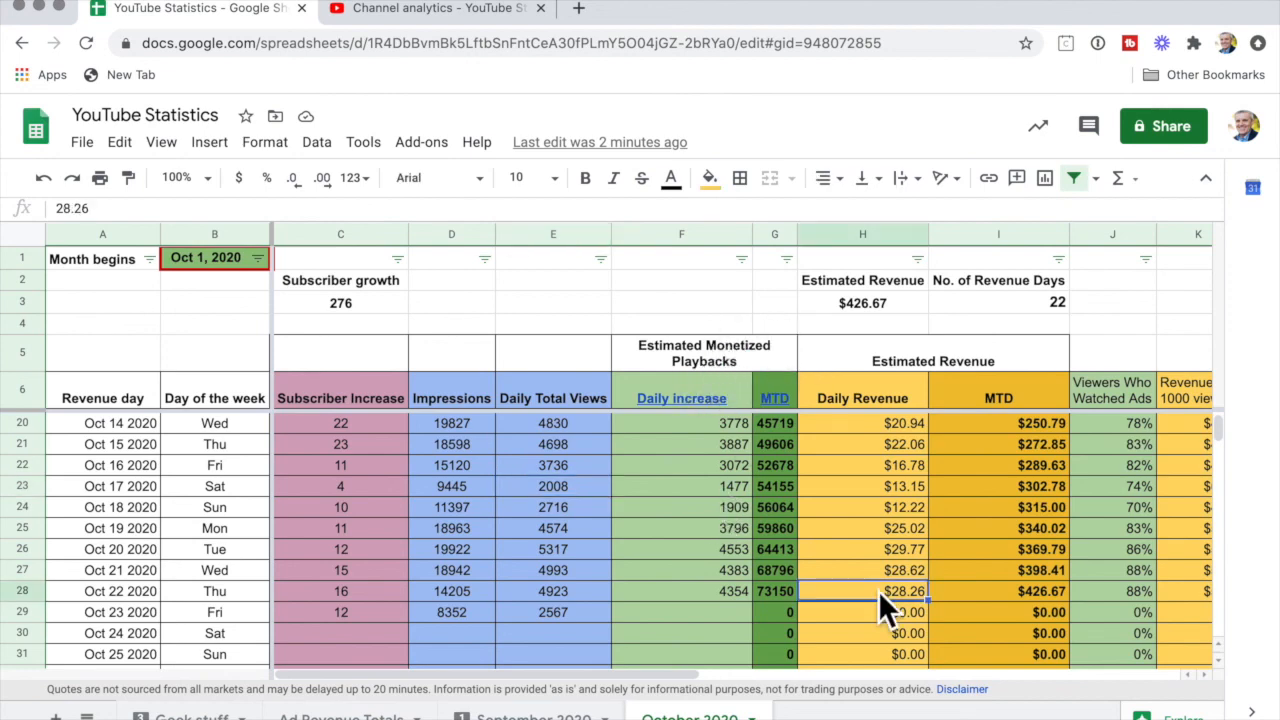